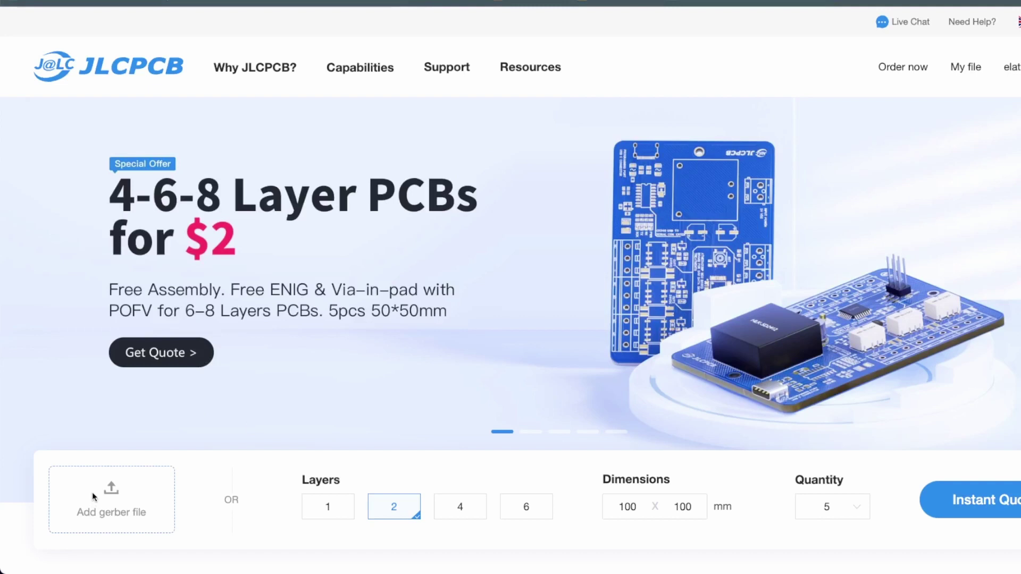
Upload the Plots_ZOM1a.zip gerber archive from the ZOM_V1a folder.
left_click(133, 512)
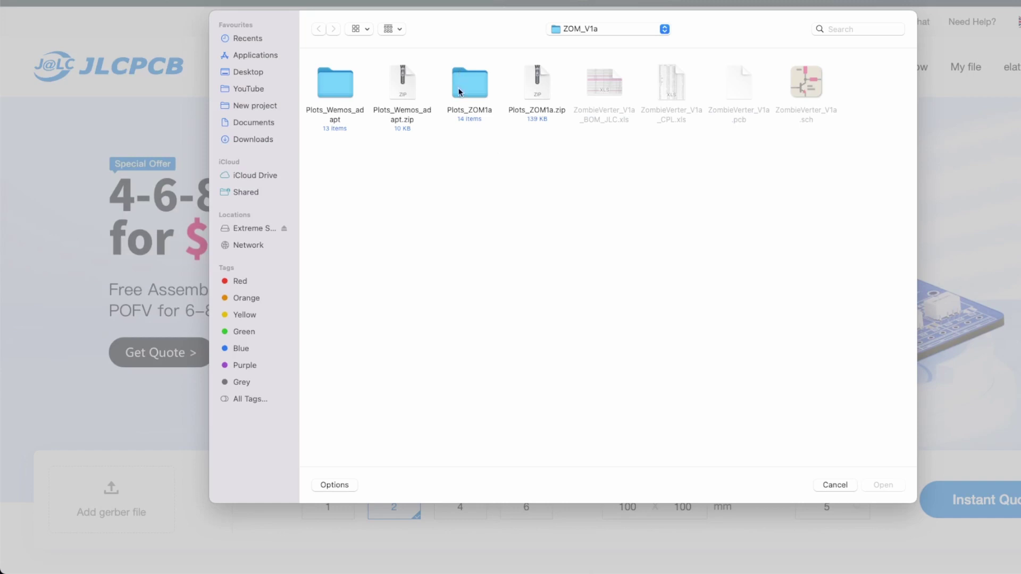
left_click(537, 110)
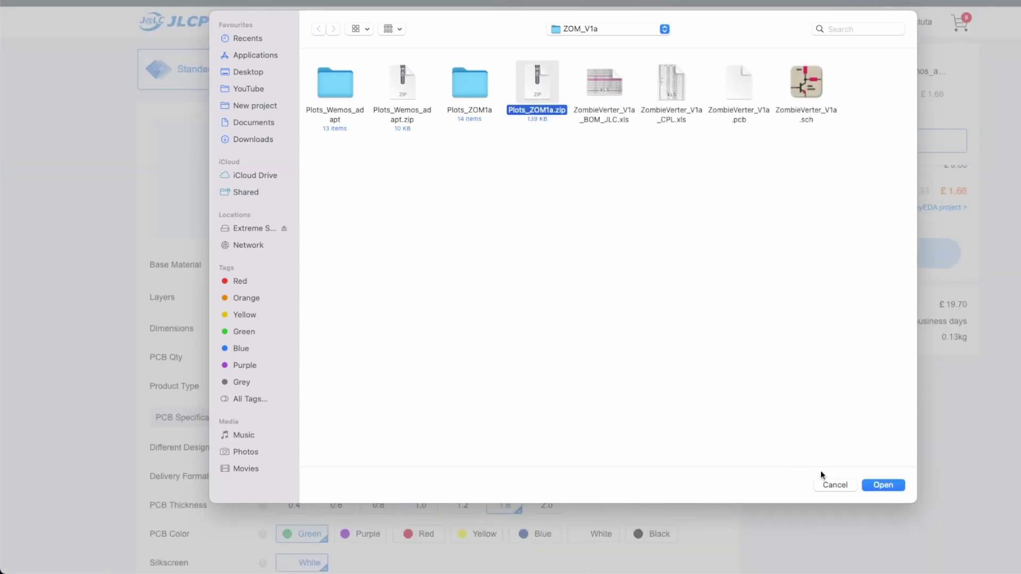
left_click(882, 485)
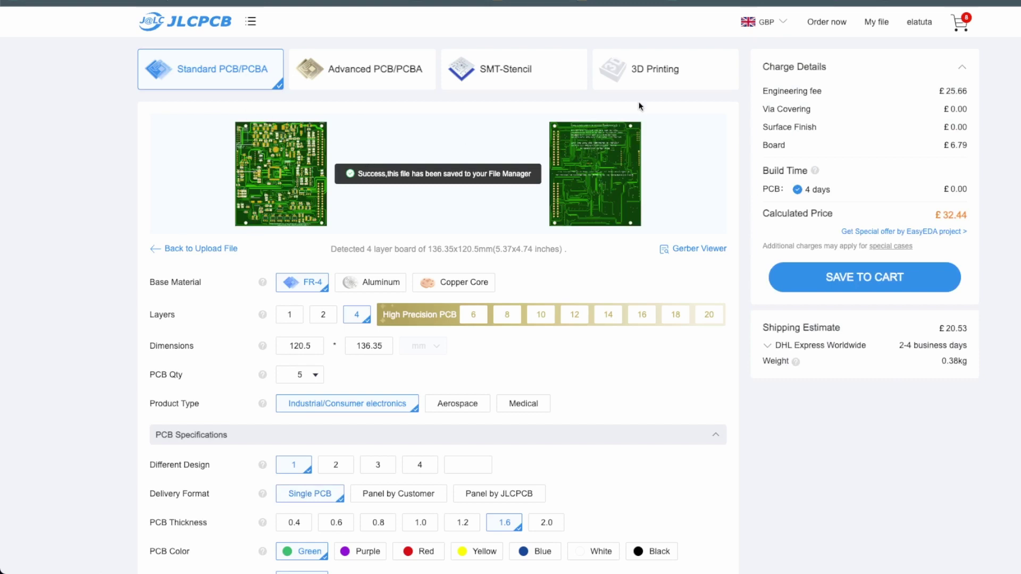
Enable PCB Assembly with a PCBA quantity of 2 and confirm the options.
scroll(558, 339, "down", 5)
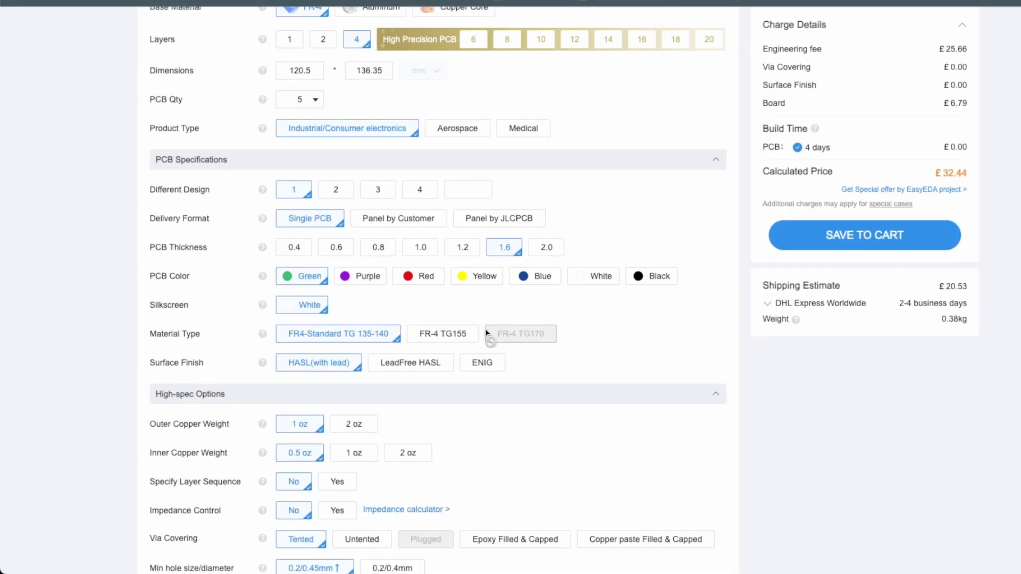
scroll(116, 328, "down", 10)
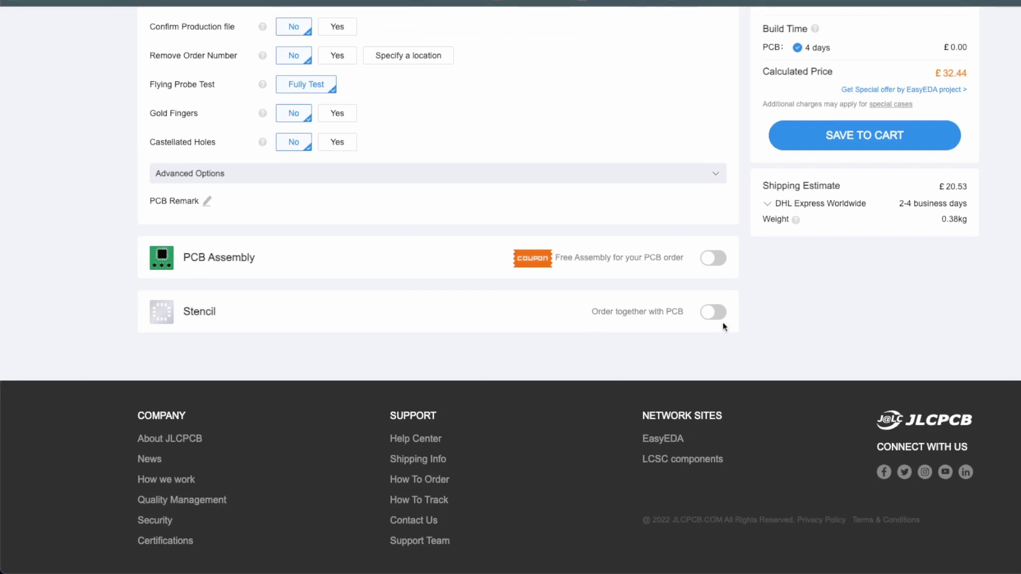
left_click(713, 259)
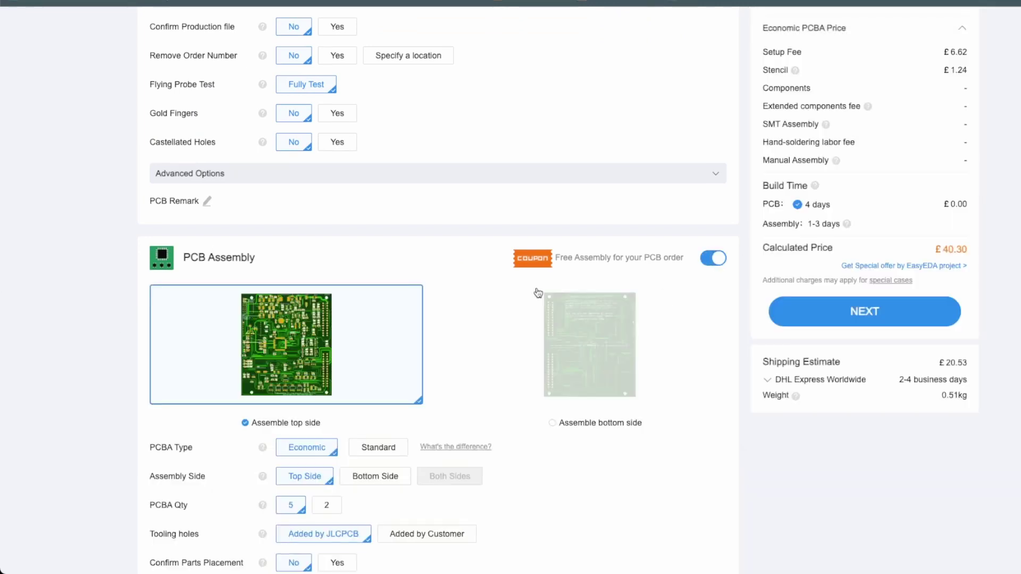
scroll(416, 323, "down", 4)
left_click(327, 270)
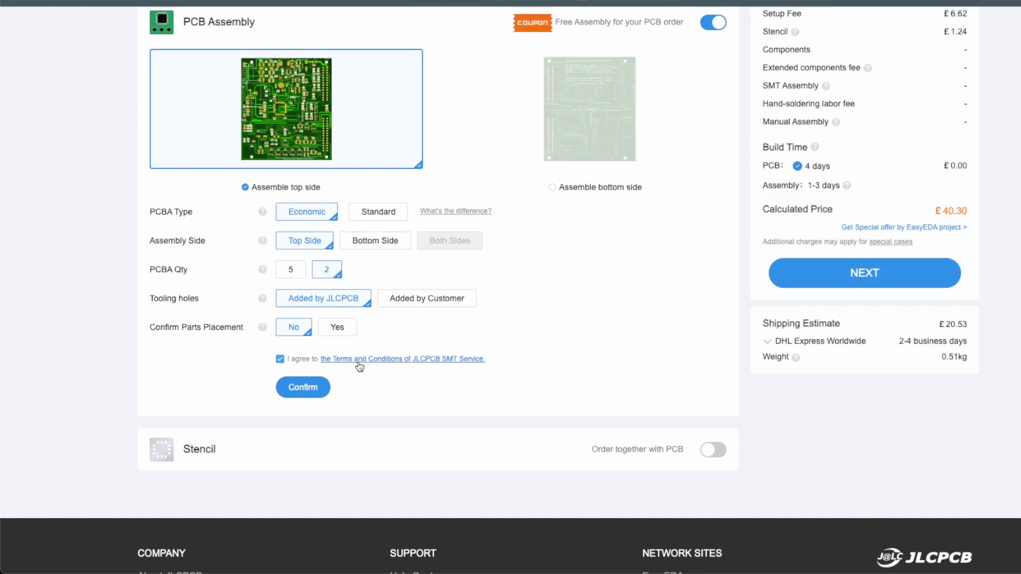
left_click(307, 387)
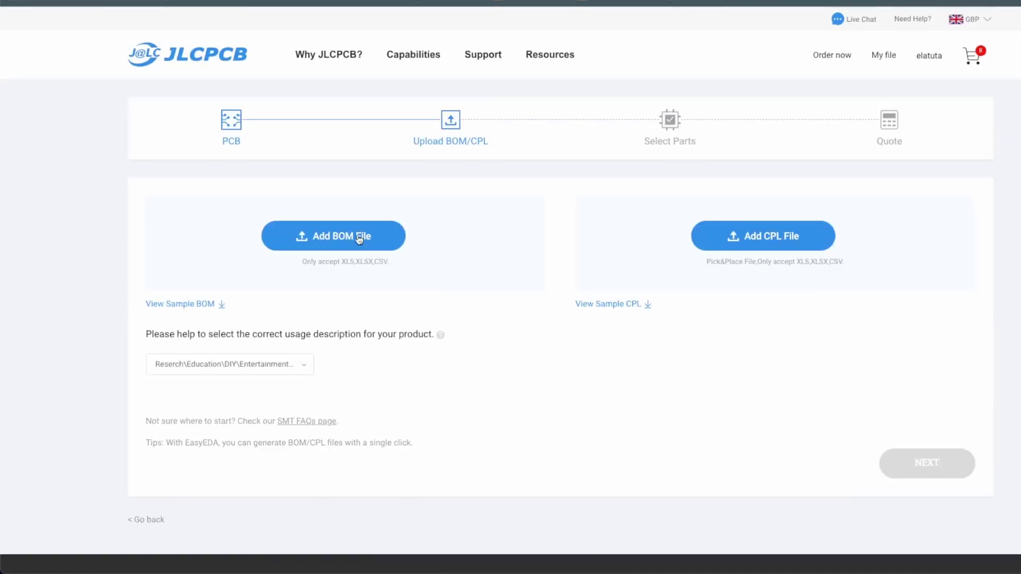
Upload ZombieVerter_V1a_BOM_JLC.xls as the bill of materials.
left_click(358, 235)
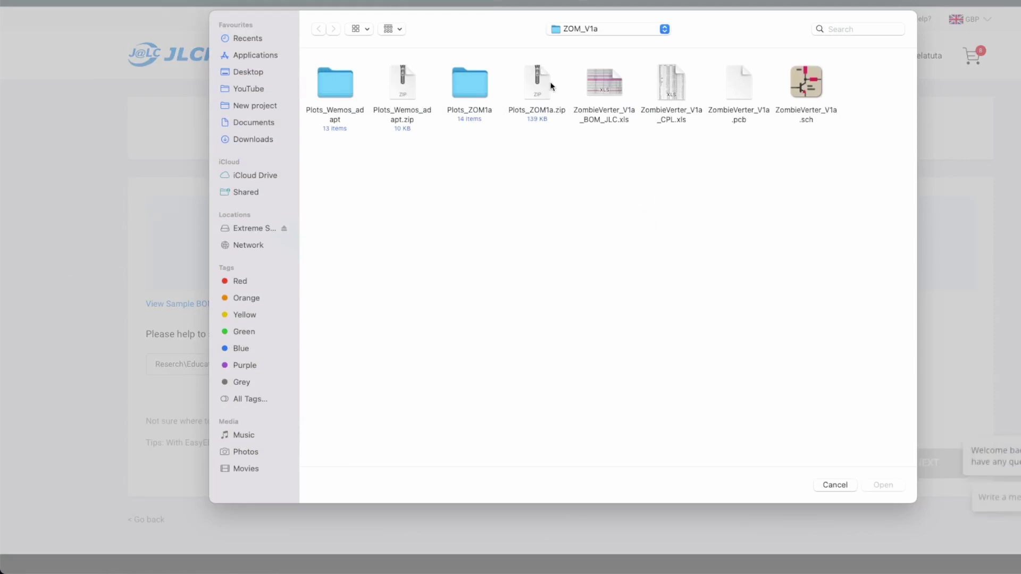
left_click(612, 87)
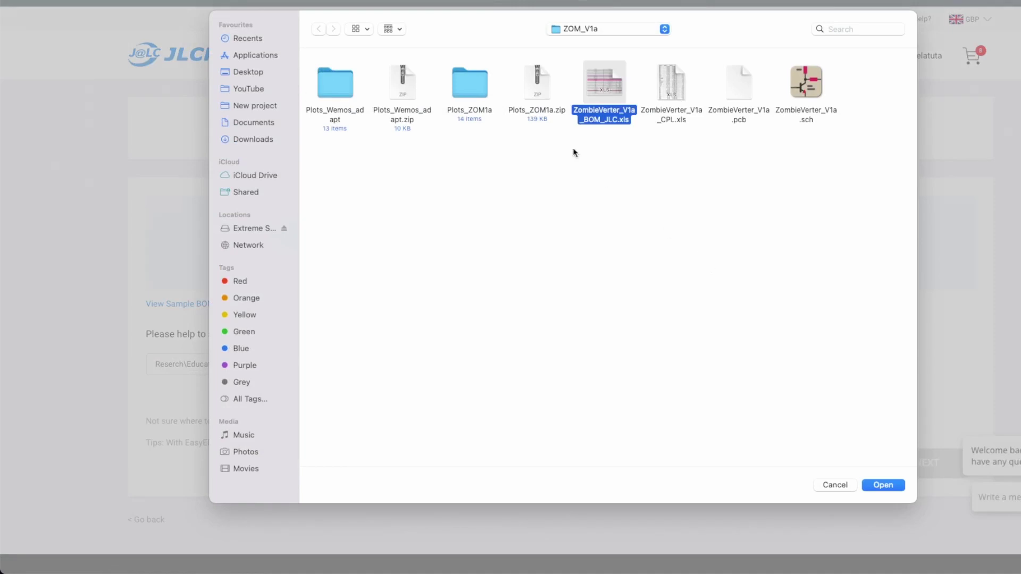
left_click(884, 486)
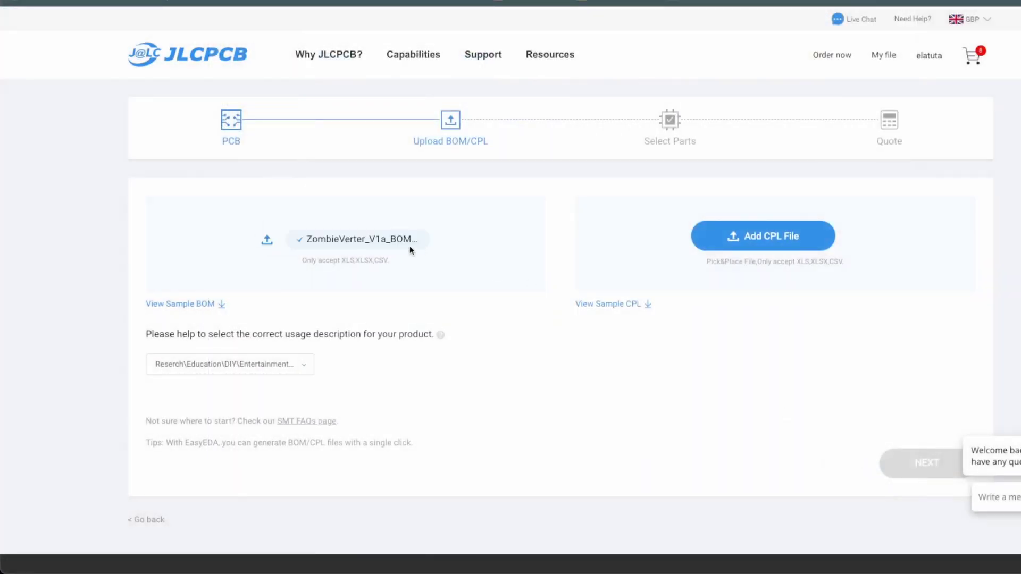
Upload ZombieVerter_V1a_CPL.xls as the placement file and continue to parts selection.
left_click(762, 238)
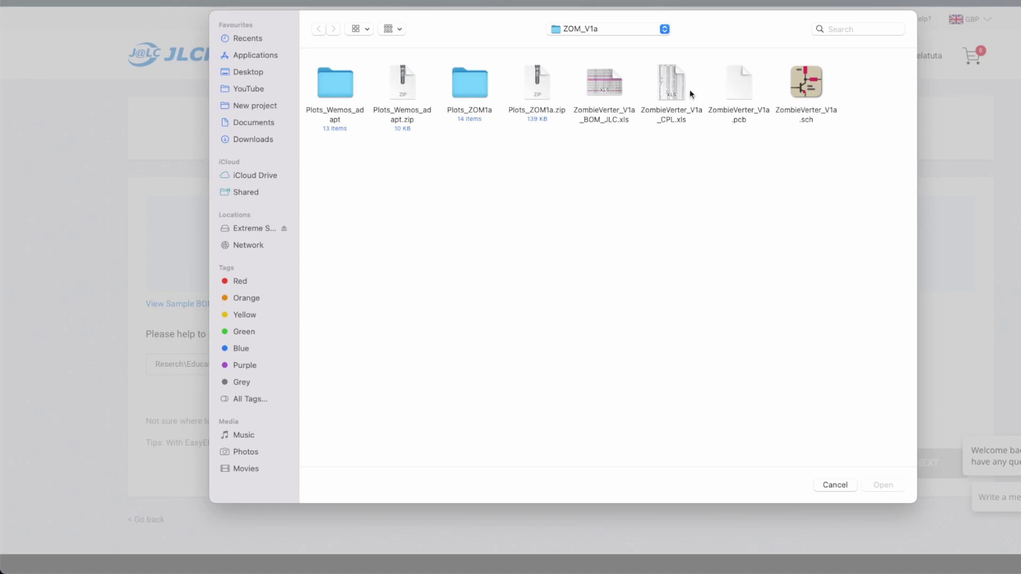
left_click(669, 92)
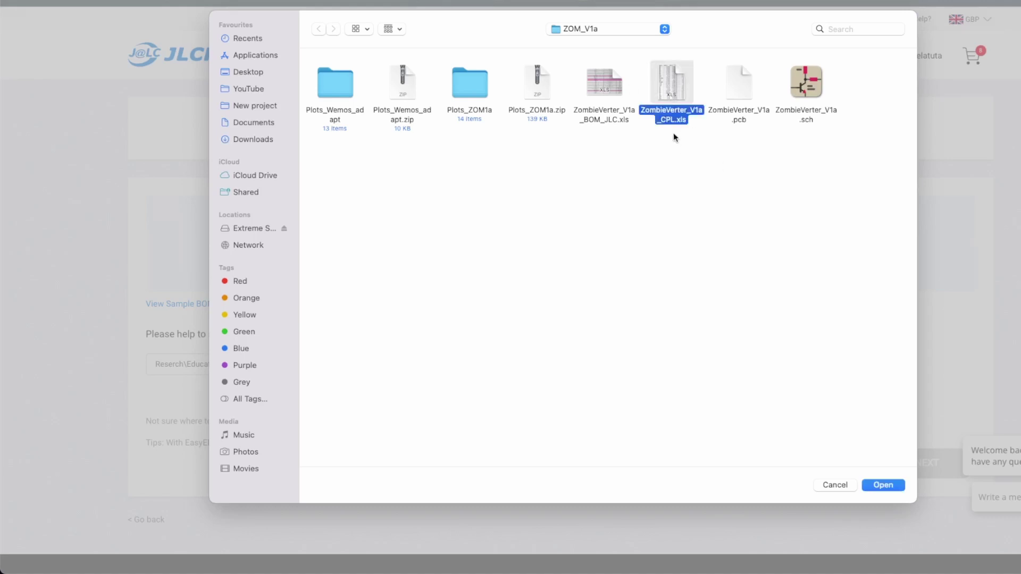
left_click(882, 486)
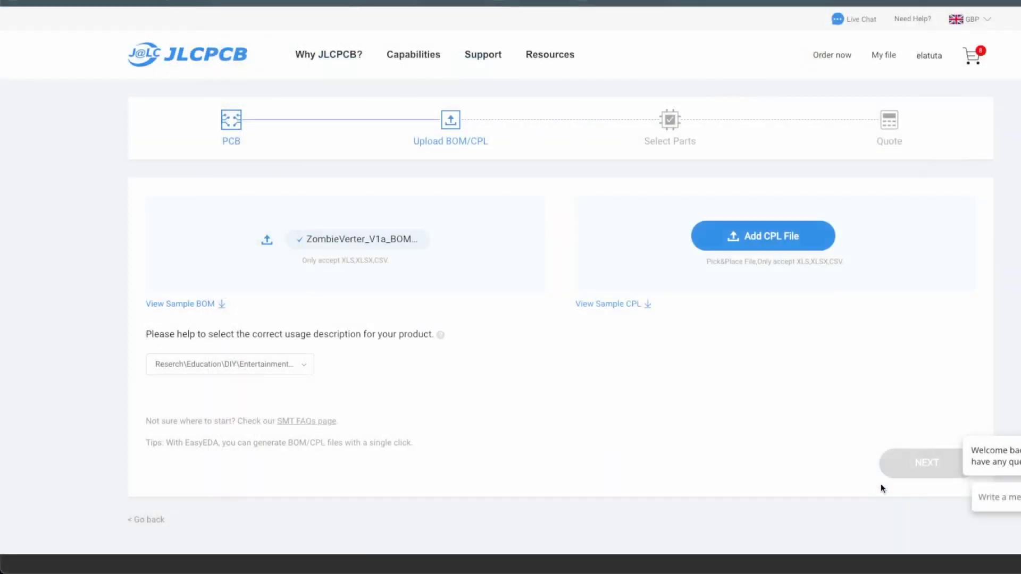
left_click(928, 464)
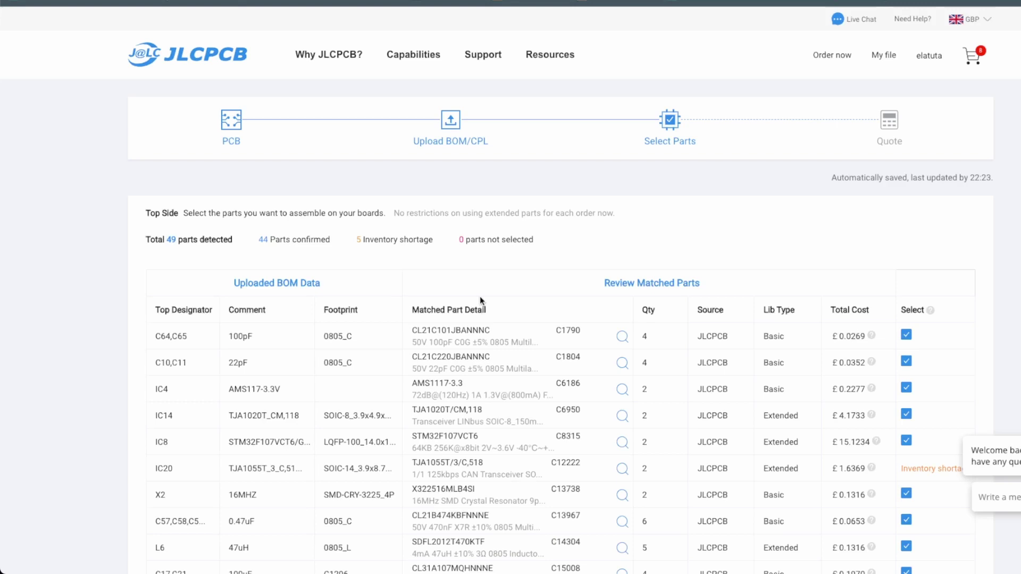
Scroll the Select Parts table to review the five inventory-shortage entries.
scroll(480, 296, "down", 3)
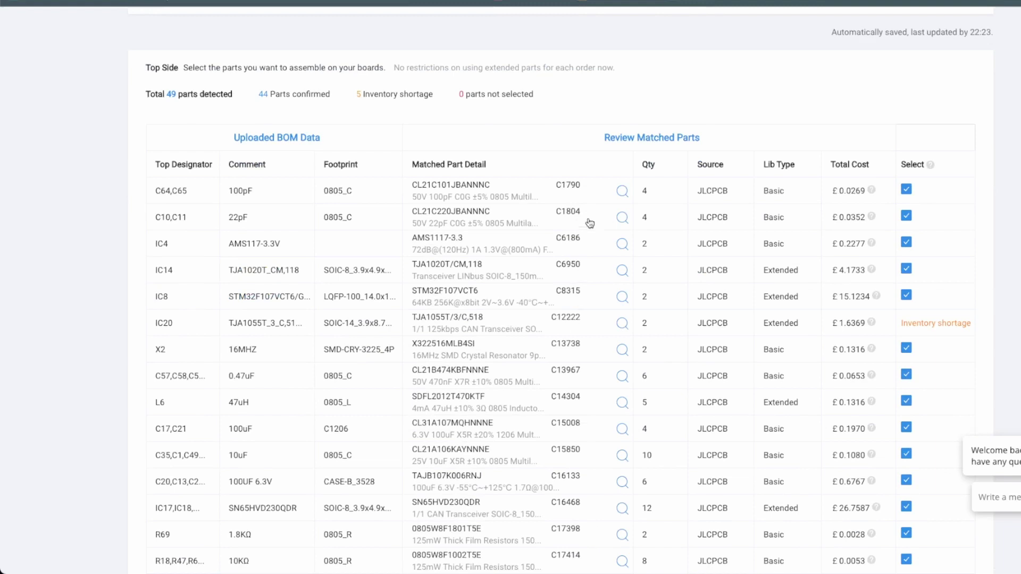
scroll(510, 460, "down", 1)
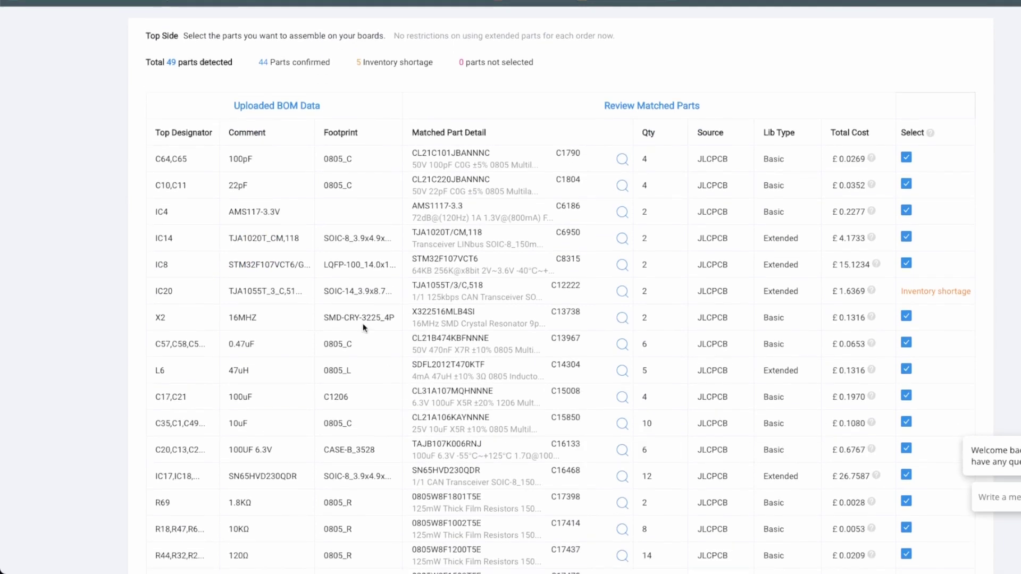
scroll(350, 309, "down", 15)
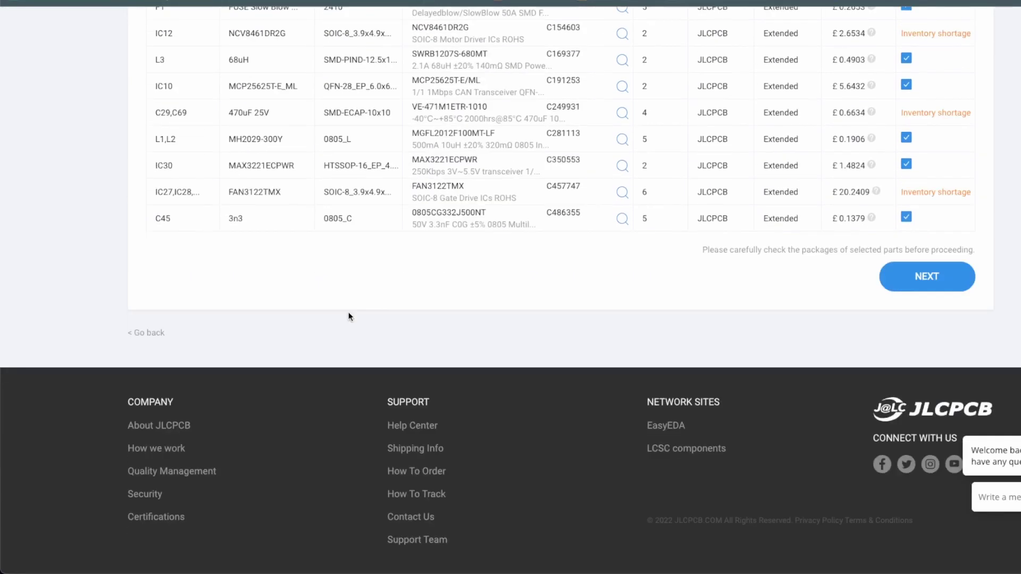
scroll(1000, 192, "up", 5)
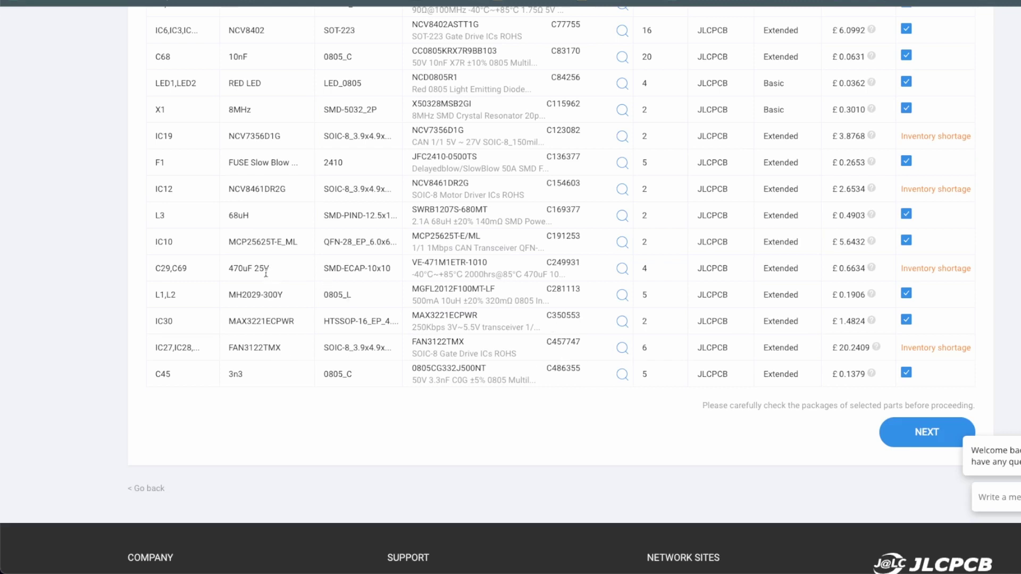
scroll(259, 199, "up", 15)
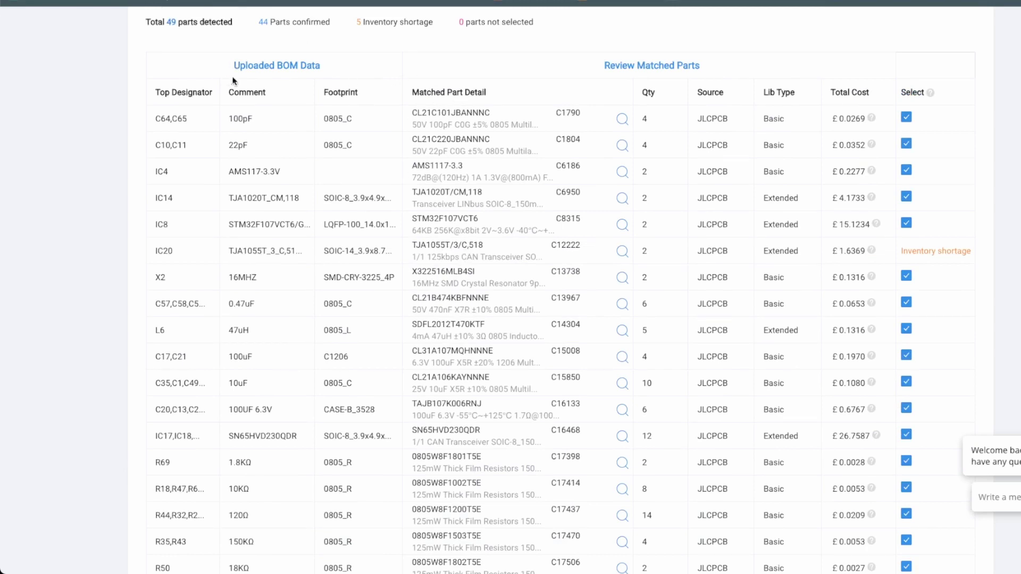
Open the JLCPCB Parts Library in a new tab and select TJA1055T from IC20's part search.
key("ctrl+t")
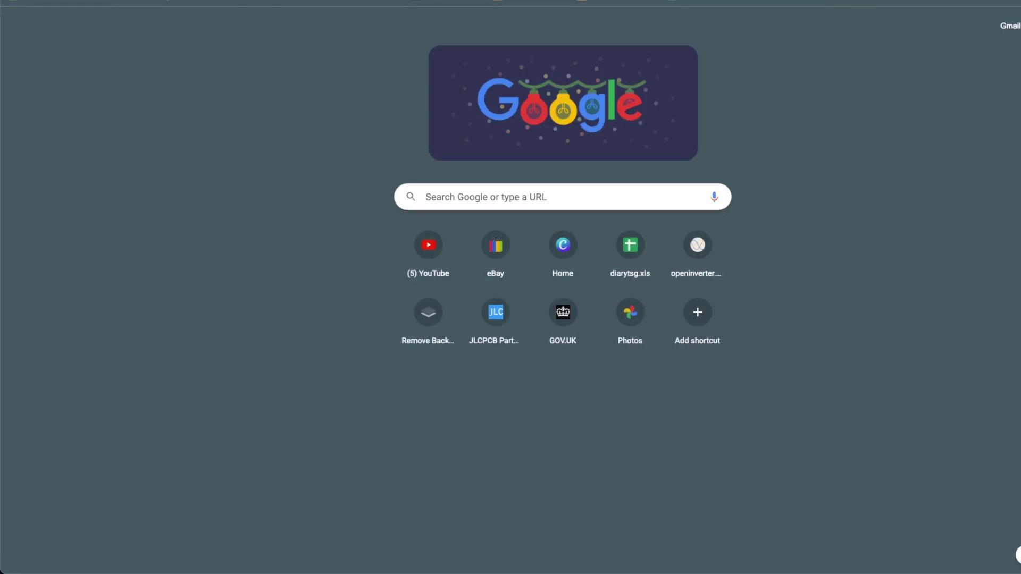
type("jl")
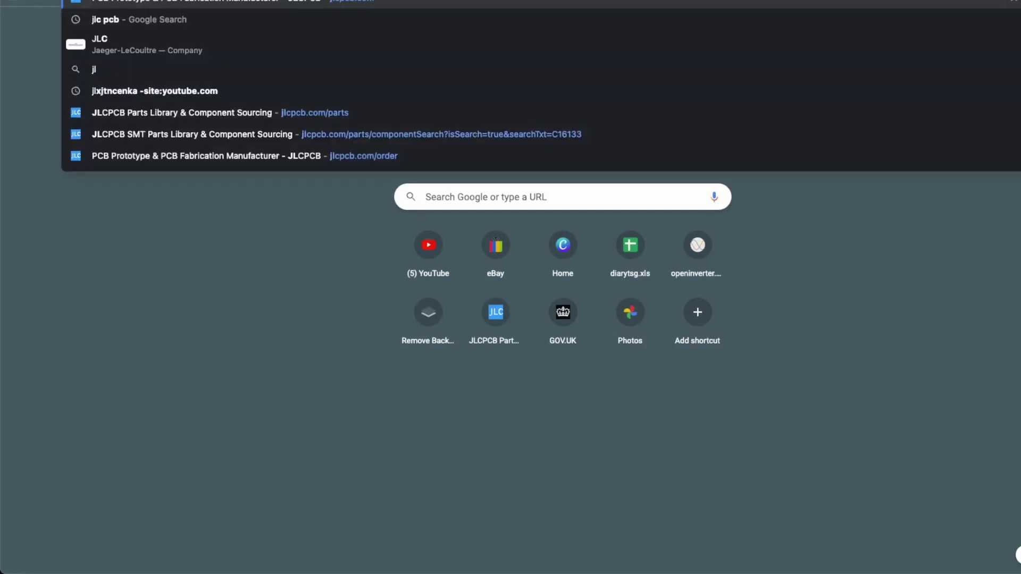
type("c")
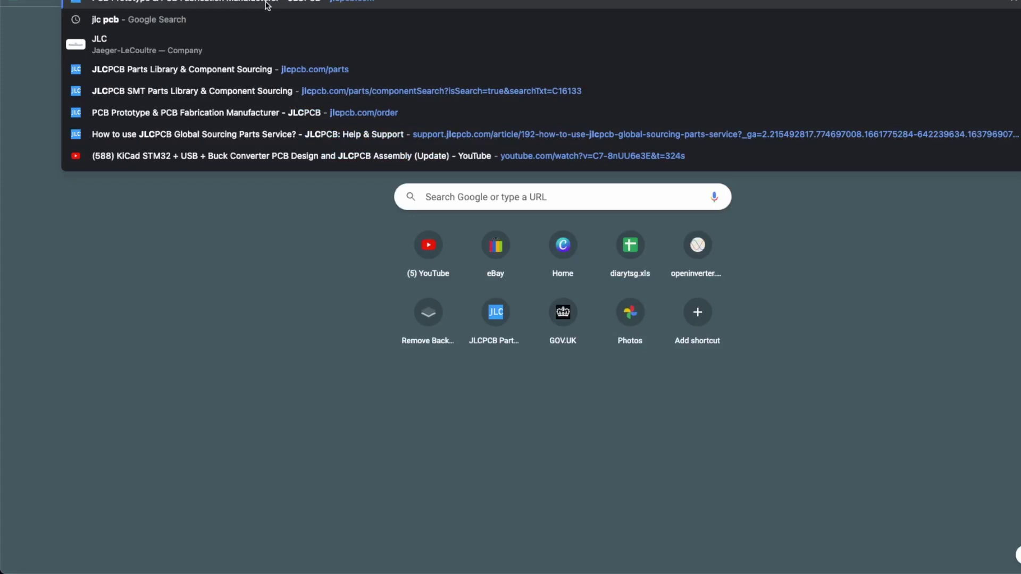
left_click(308, 71)
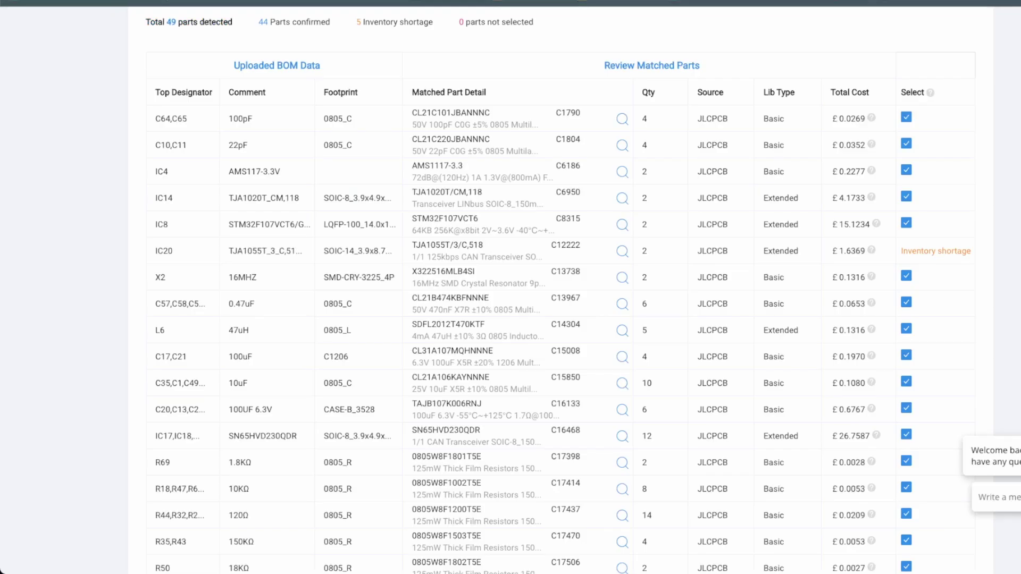
left_click(528, 258)
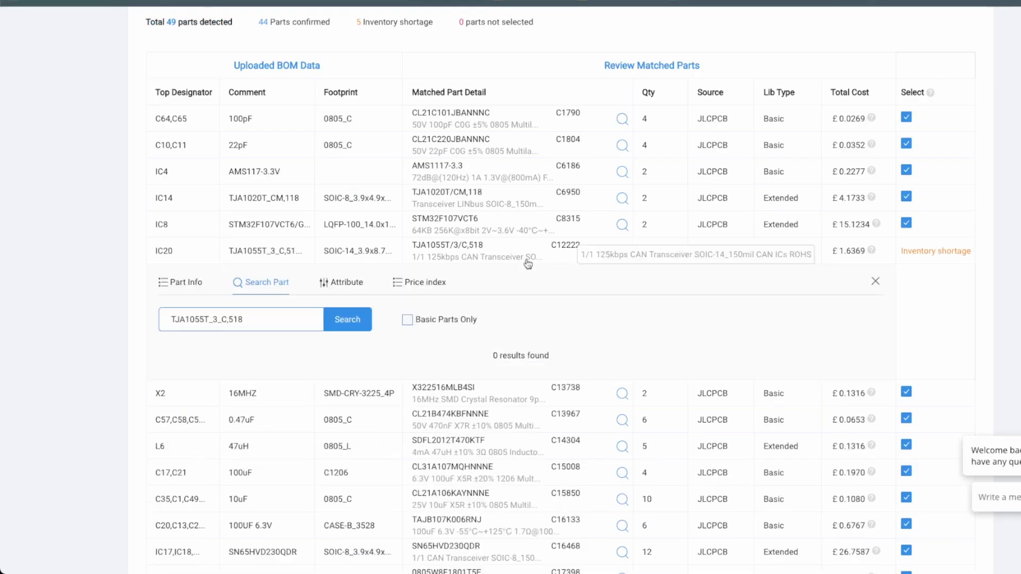
left_click_drag(212, 319, 168, 374)
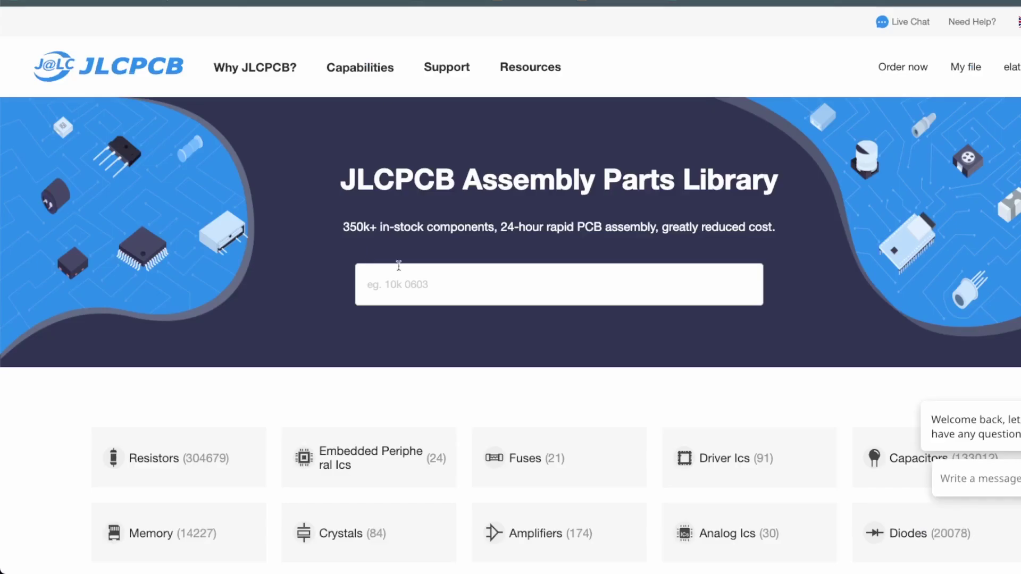
Search the parts library for TJA1055T and browse the listed variants.
type("TJA1055T")
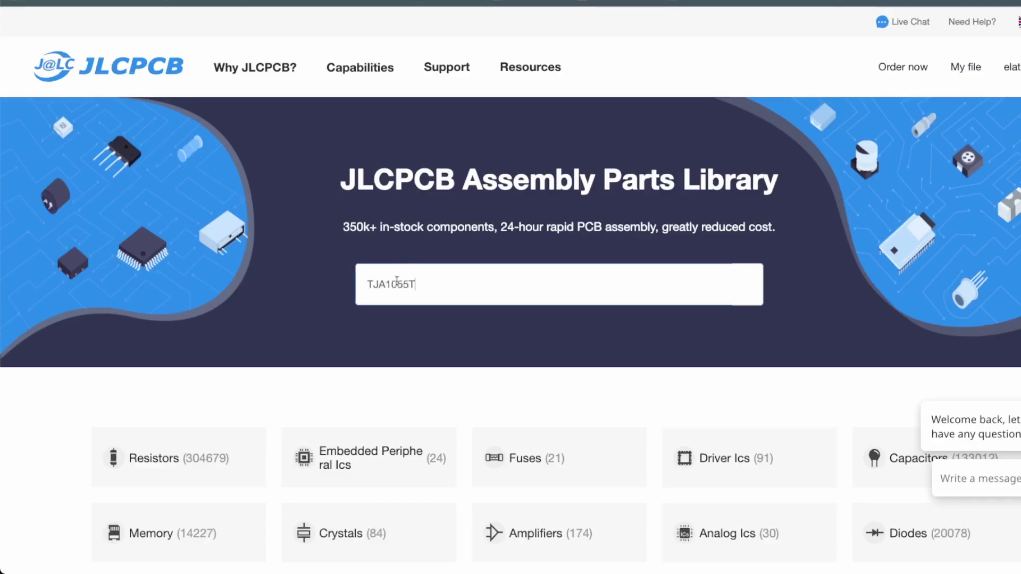
key("Return")
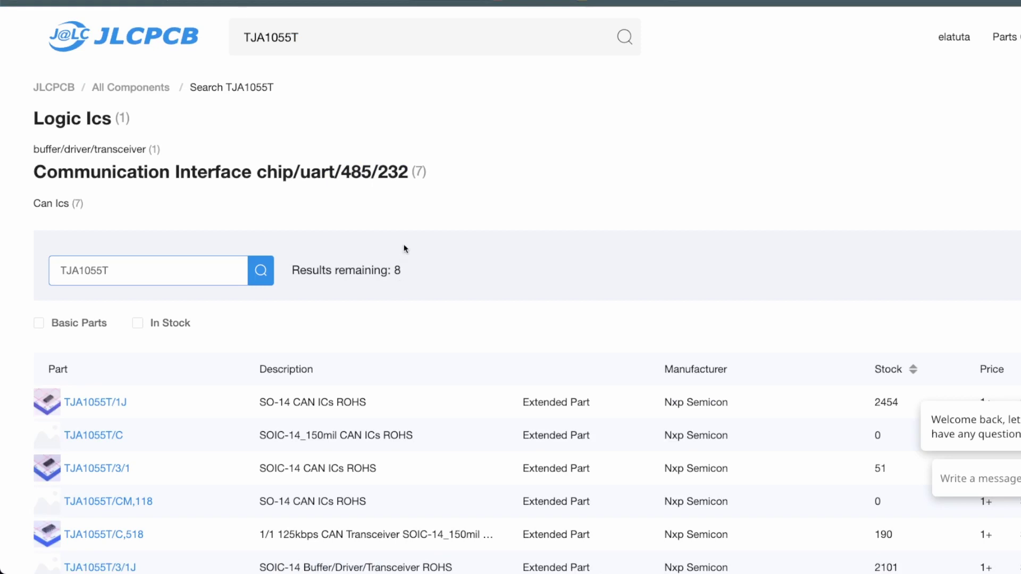
scroll(427, 365, "down", 3)
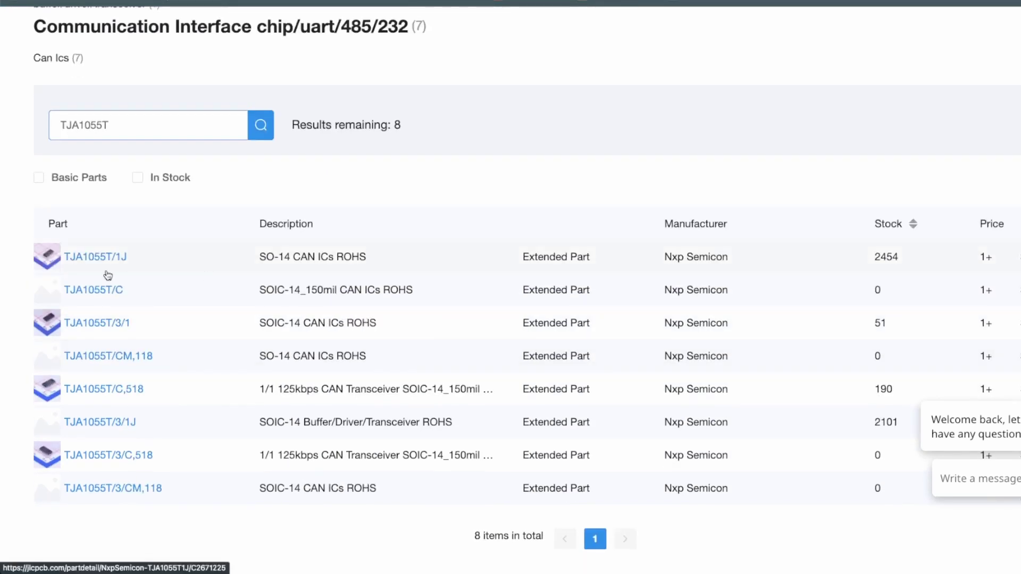
scroll(108, 275, "down", 5)
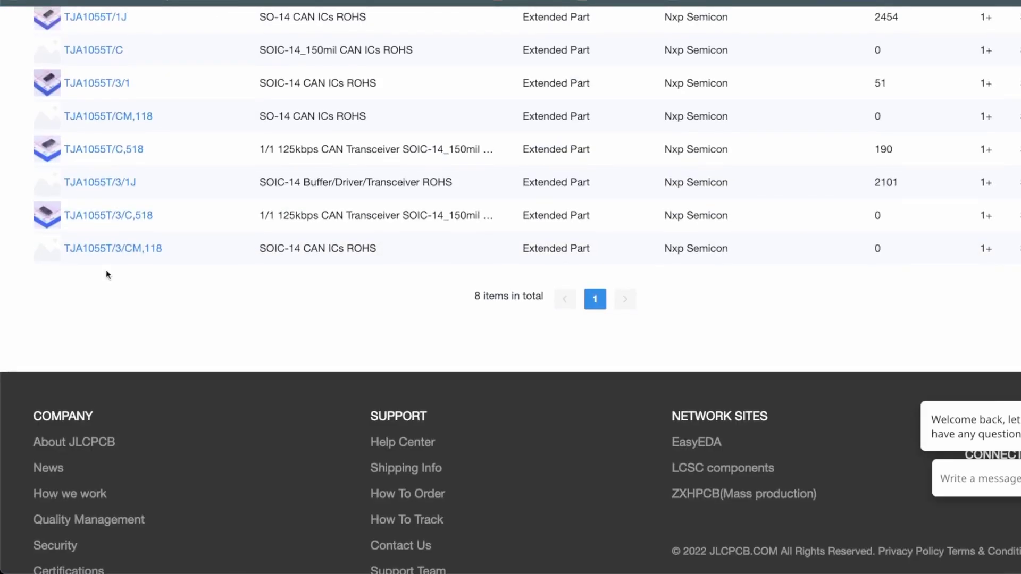
scroll(108, 275, "up", 4)
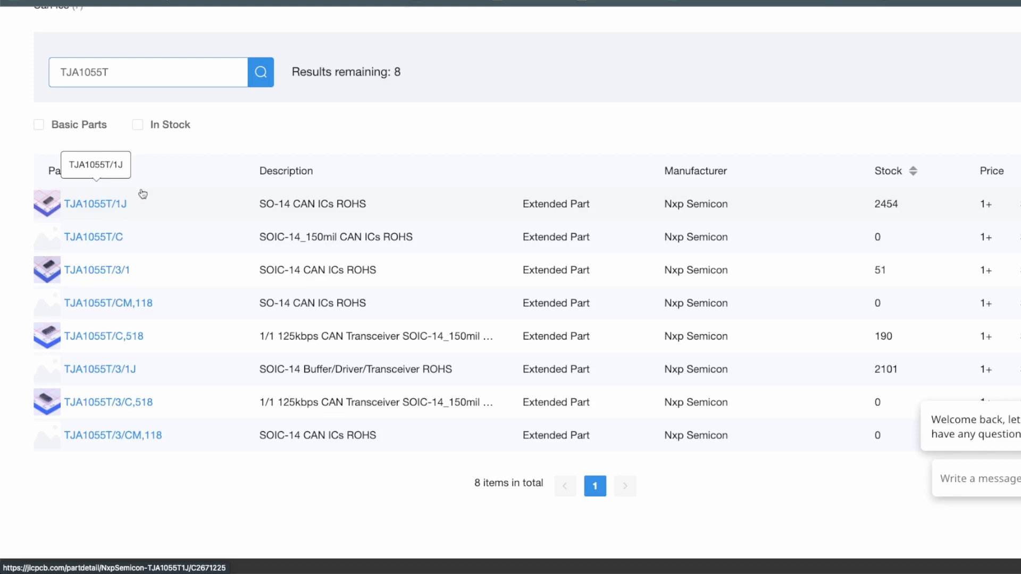
Open the details of TJA1055T/3/1J, which has 2101 in stock.
key("ctrl+w")
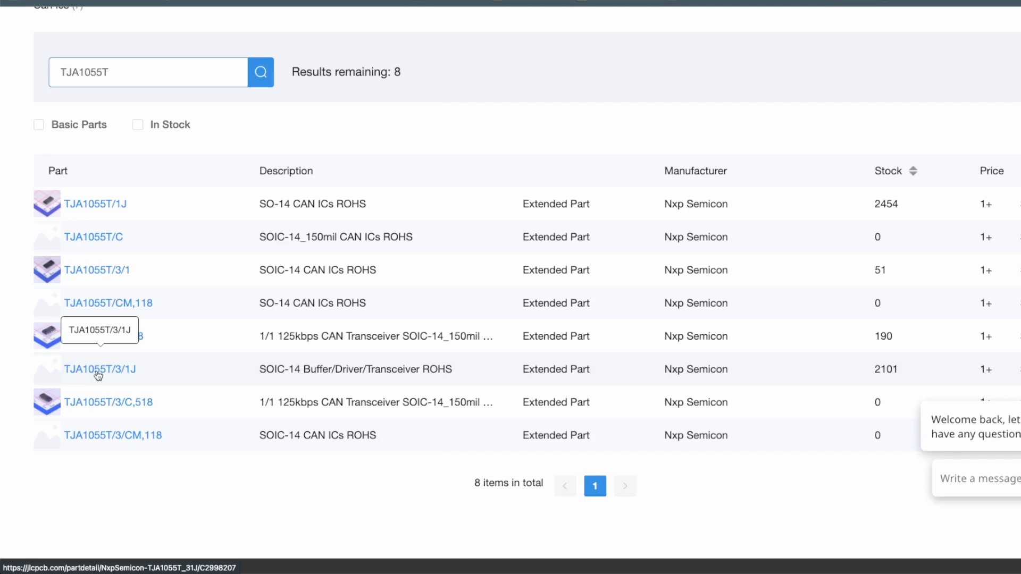
left_click(98, 374)
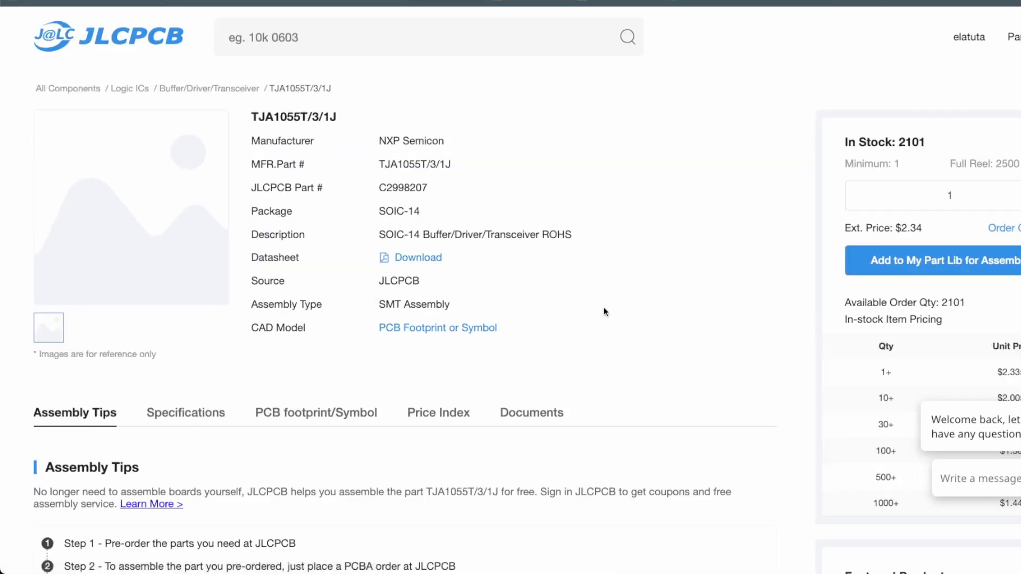
scroll(606, 303, "down", 1)
scroll(628, 263, "down", 5)
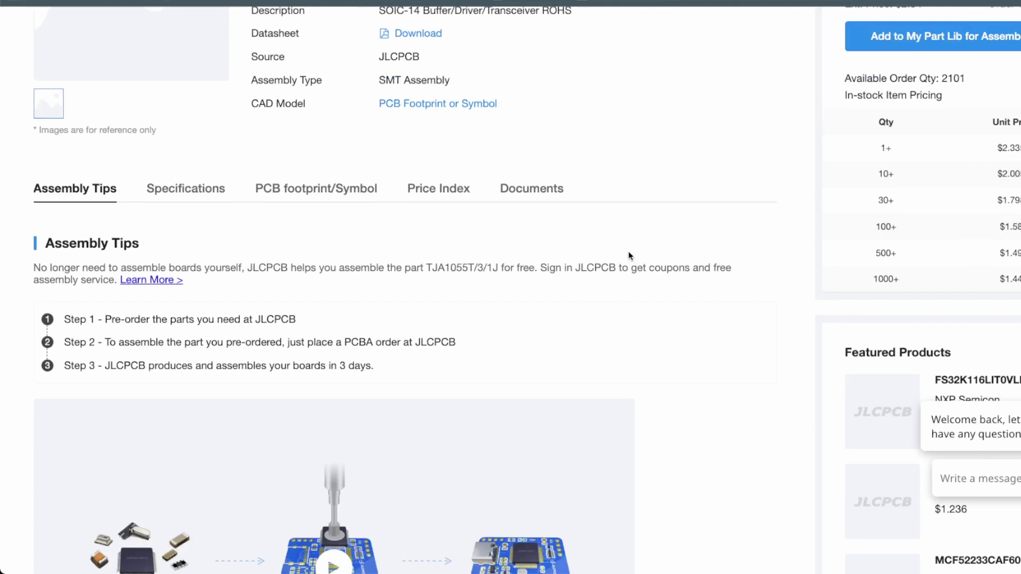
scroll(630, 254, "up", 5)
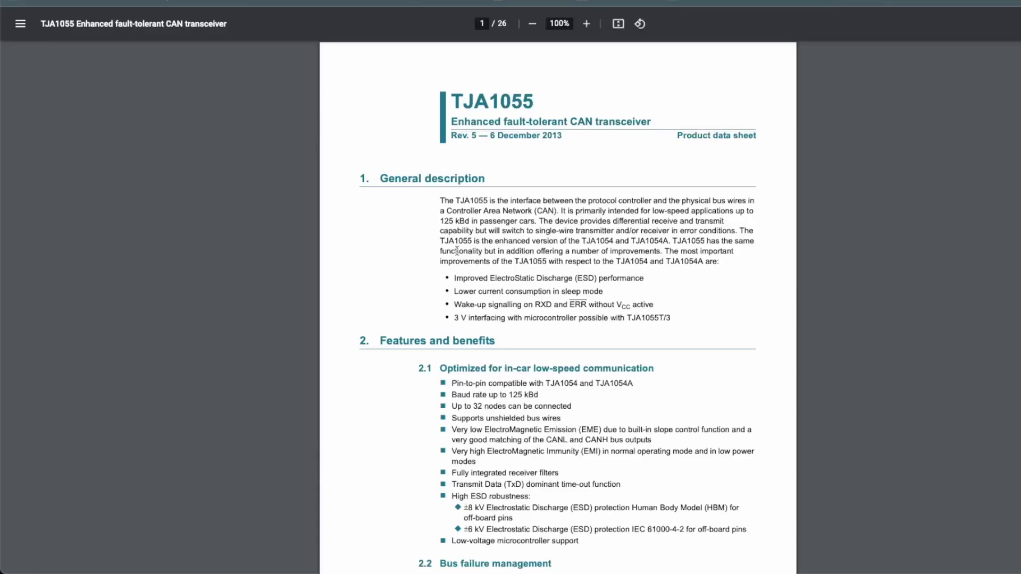
Scroll through the TJA1055 datasheet's features and quick reference data.
scroll(493, 112, "down", 15)
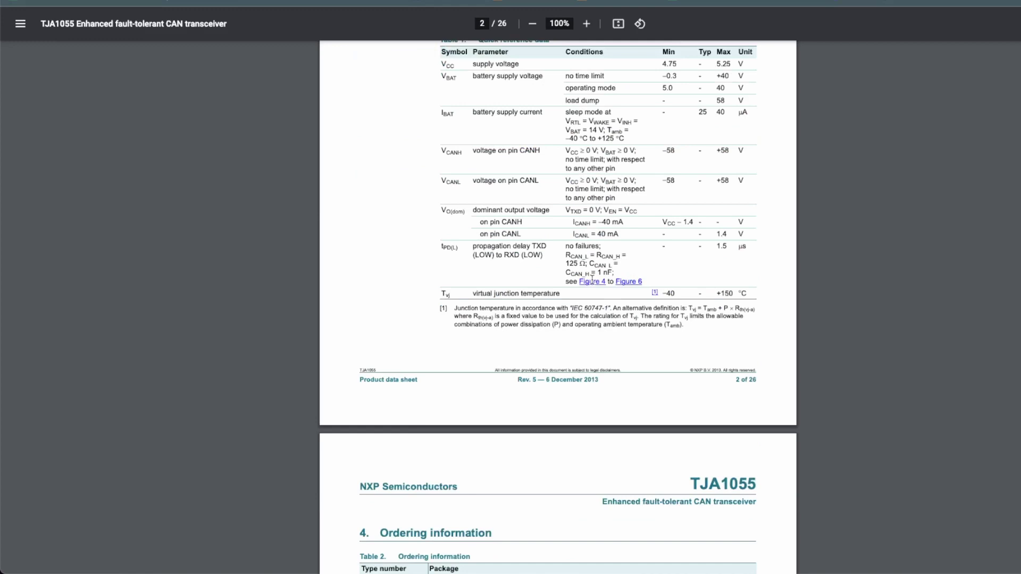
scroll(591, 280, "down", 4)
scroll(591, 280, "up", 12)
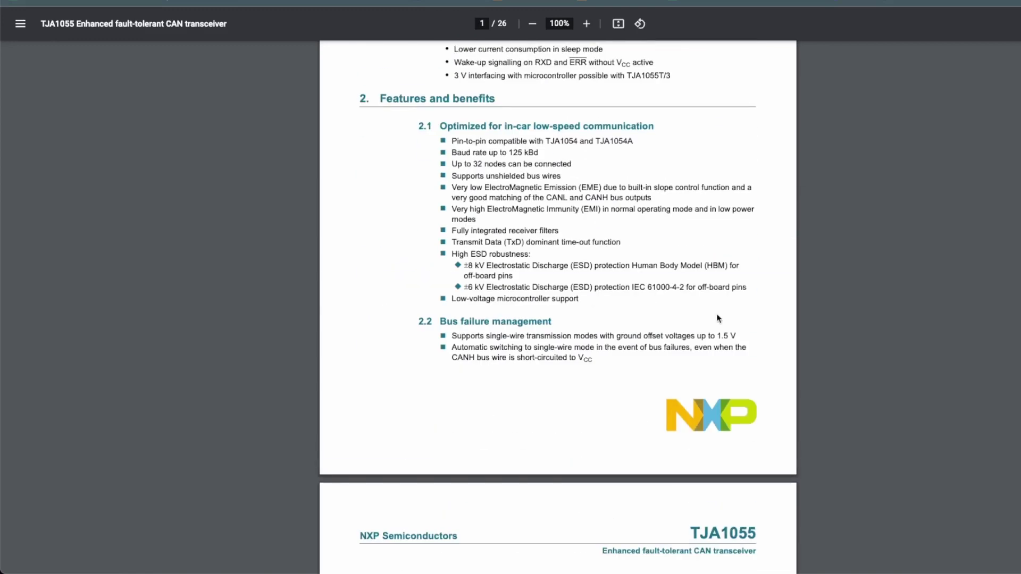
scroll(662, 314, "down", 9)
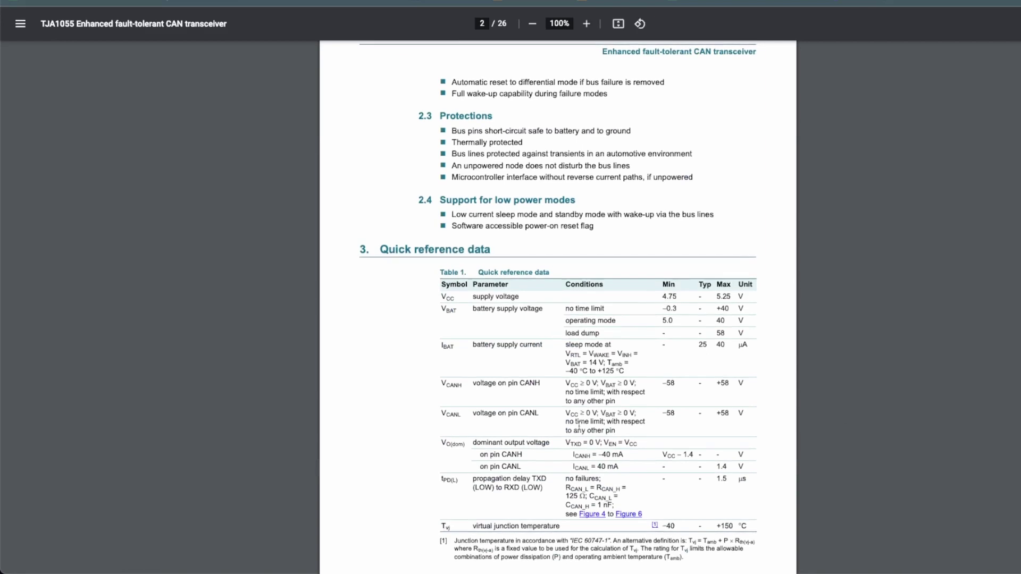
scroll(577, 425, "down", 20)
scroll(585, 415, "down", 4)
scroll(595, 372, "up", 7)
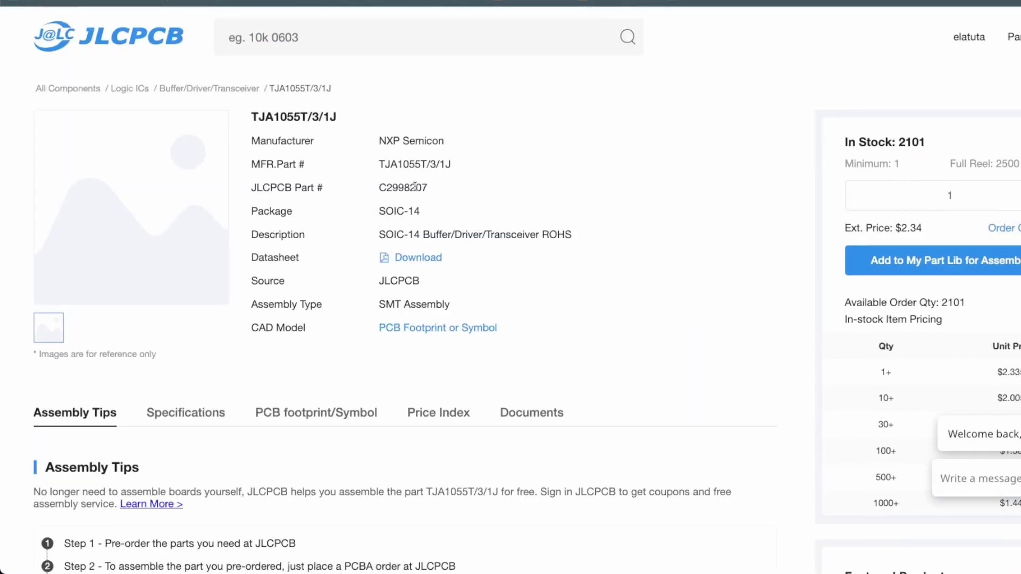
Search IC20's BOM matches for C2998207 and select TJA1055T/3/1J.
left_click_drag(452, 187, 336, 189)
key("ctrl+c")
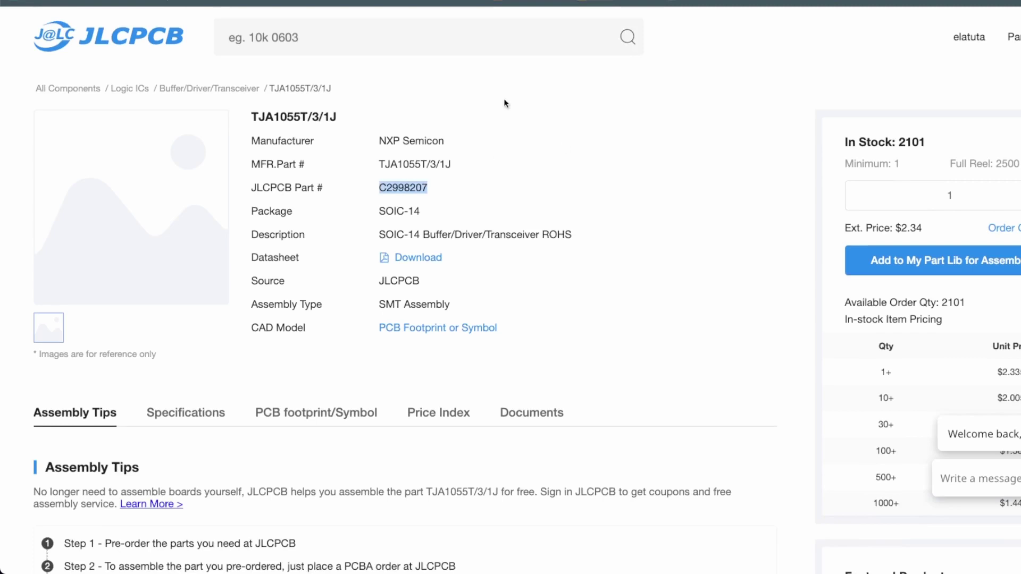
key("ctrl+Tab")
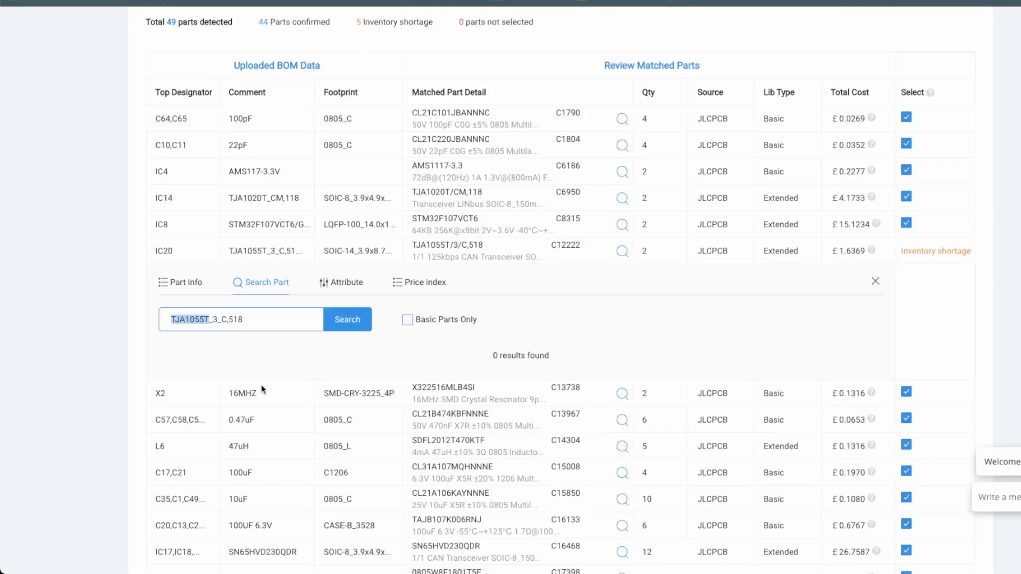
left_click_drag(253, 322, 105, 298)
key("ctrl+v")
left_click(346, 320)
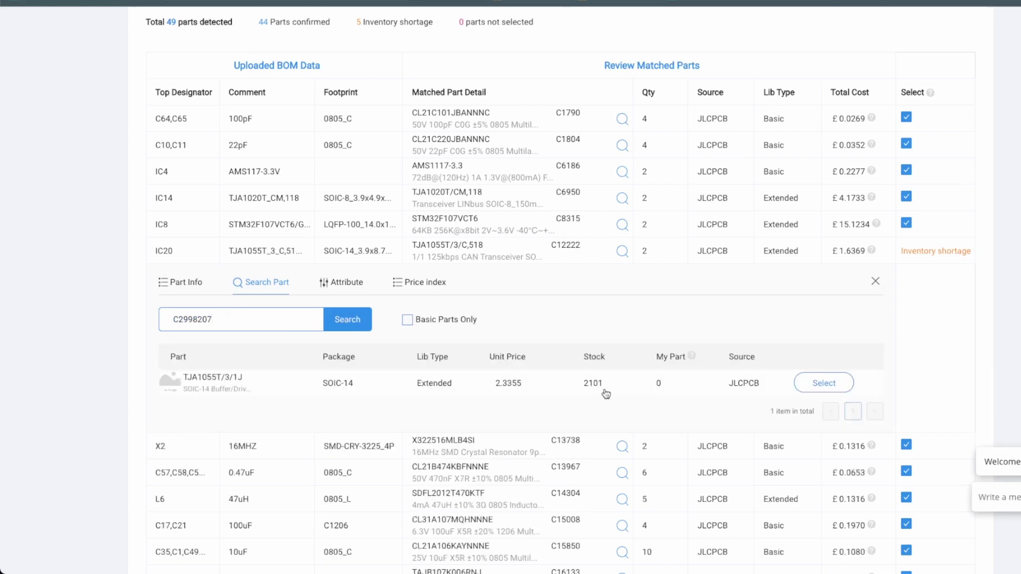
left_click(841, 384)
scroll(509, 354, "down", 10)
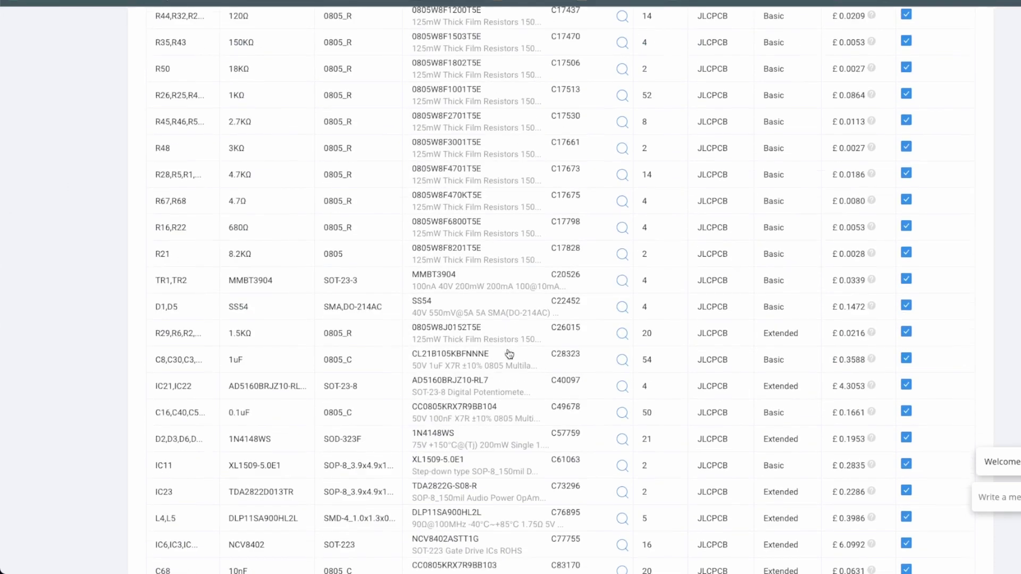
Copy IC19's part number NCV7356D1G and search the parts library for it.
scroll(509, 355, "down", 8)
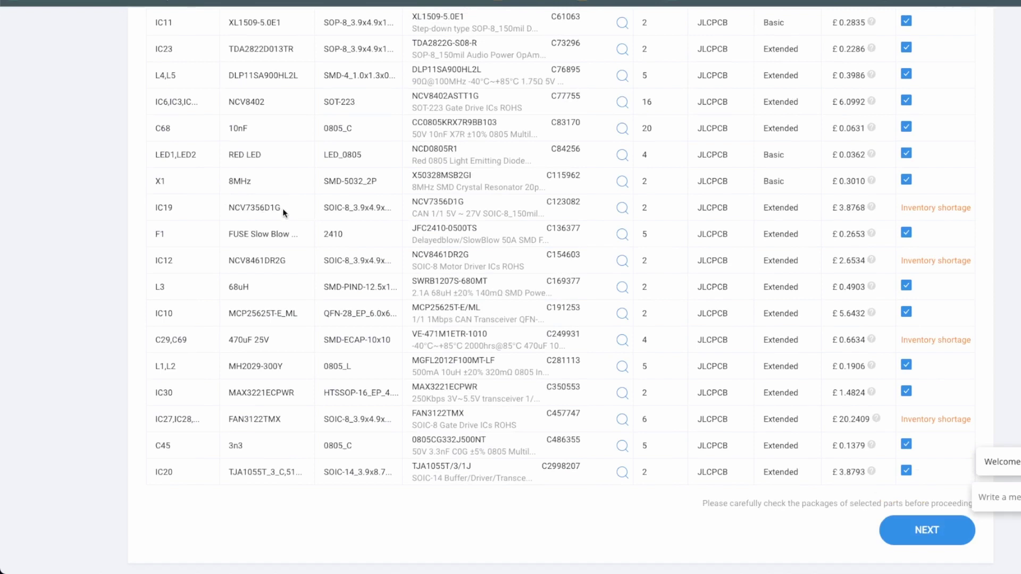
left_click_drag(284, 212, 201, 213)
key("ctrl+c")
key("ctrl+Tab")
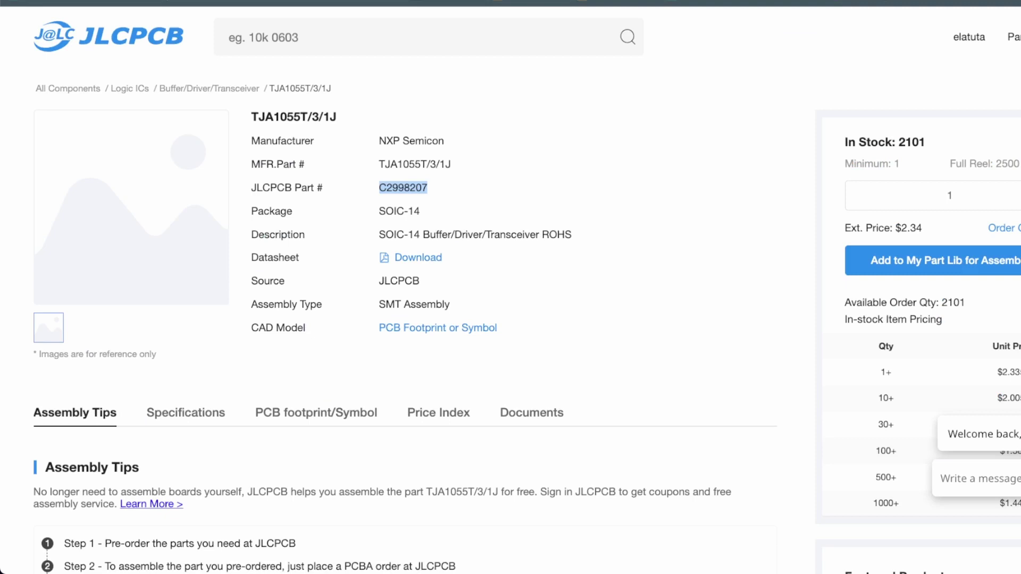
left_click(322, 48)
left_click(320, 44)
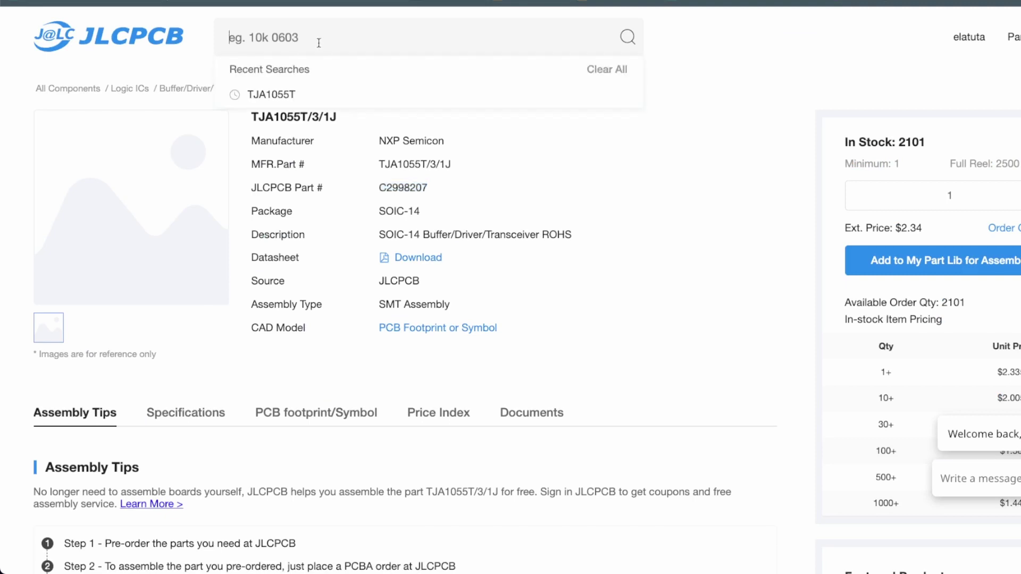
key("ctrl+v")
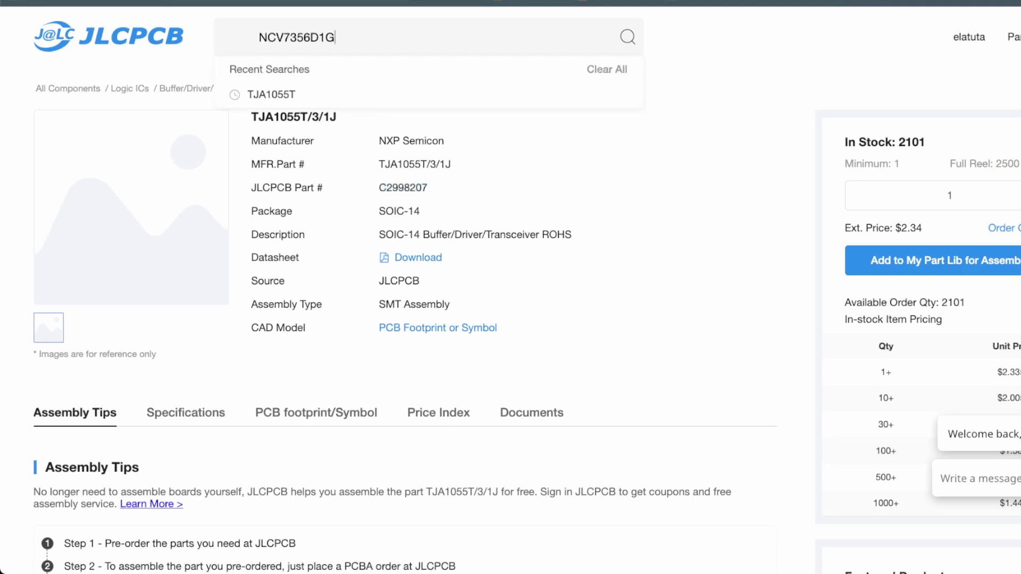
key("Return")
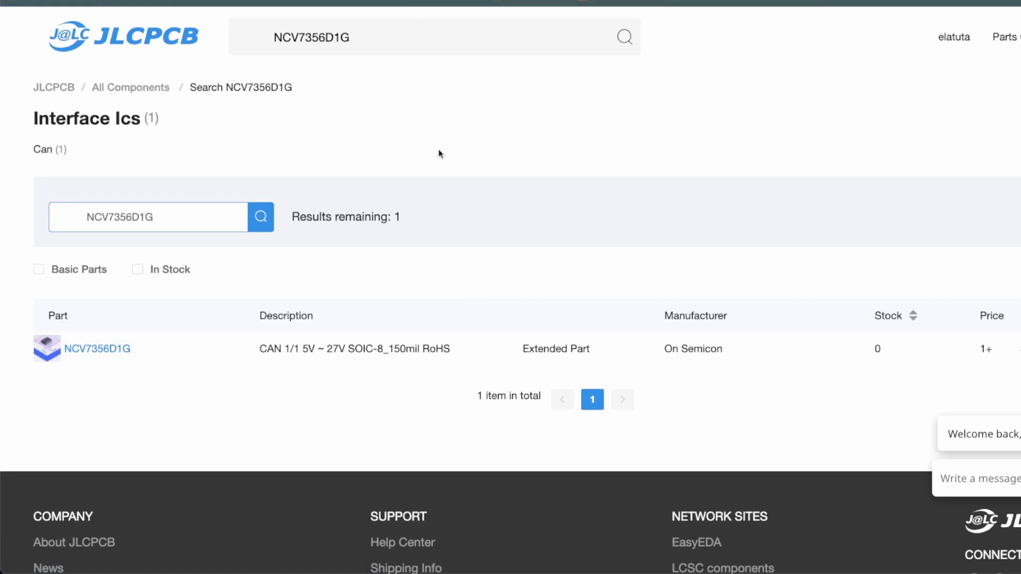
Broaden the library search to NCV7356 and compare stock of the three variants.
left_click(342, 37)
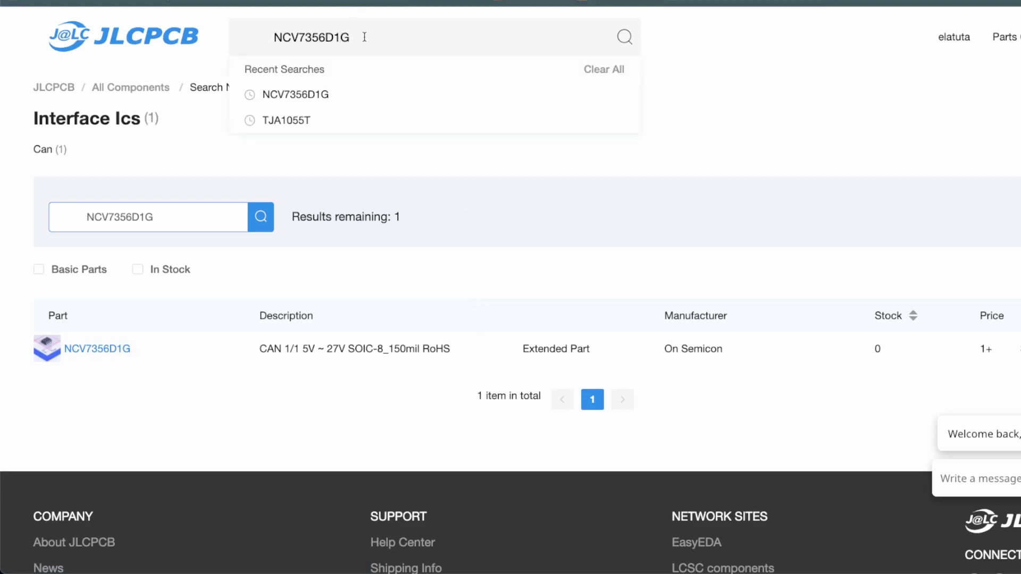
key("BackSpace")
key("BackSpace")
key("BackSpace")
left_click(624, 37)
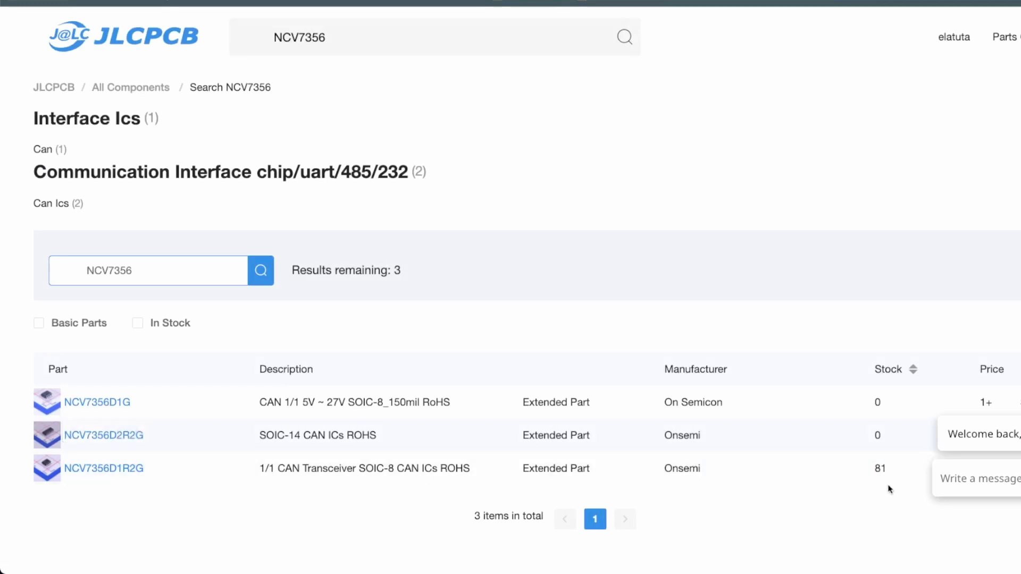
scroll(838, 483, "down", 4)
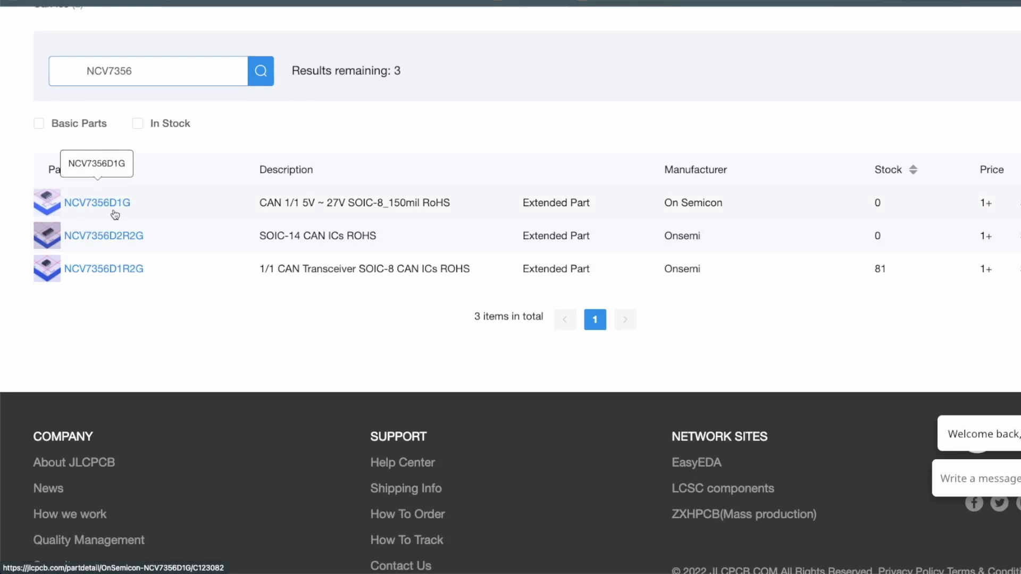
Open the NCV7356D1R2G part page and select its JLCPCB part number C235992.
left_click(106, 270)
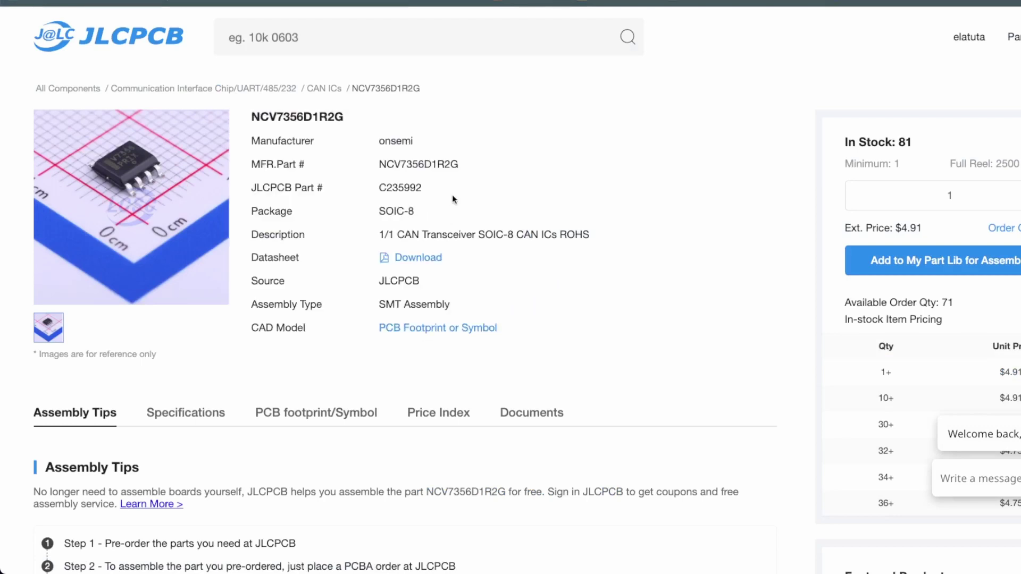
scroll(576, 317, "down", 7)
scroll(576, 317, "up", 4)
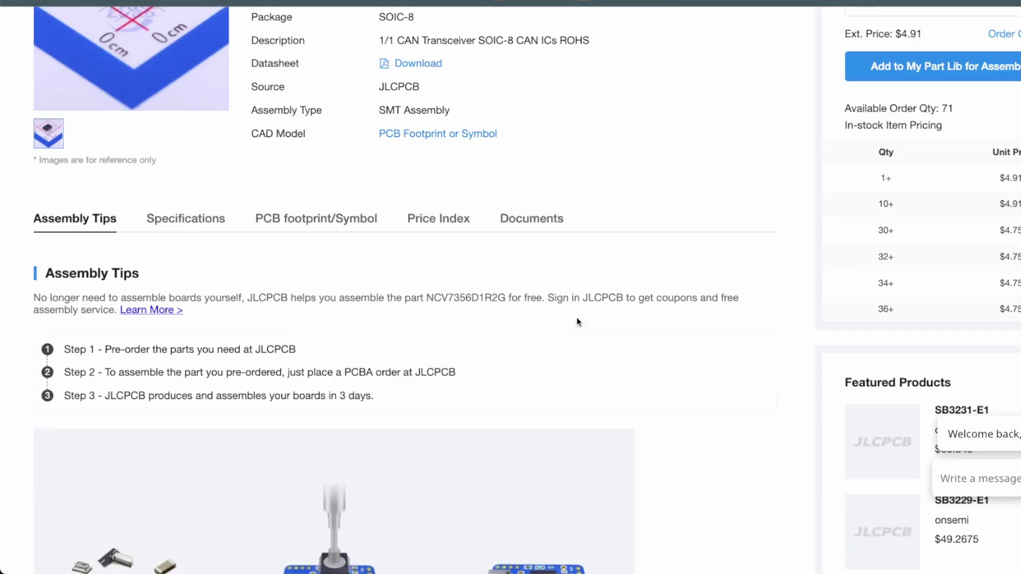
scroll(577, 318, "up", 4)
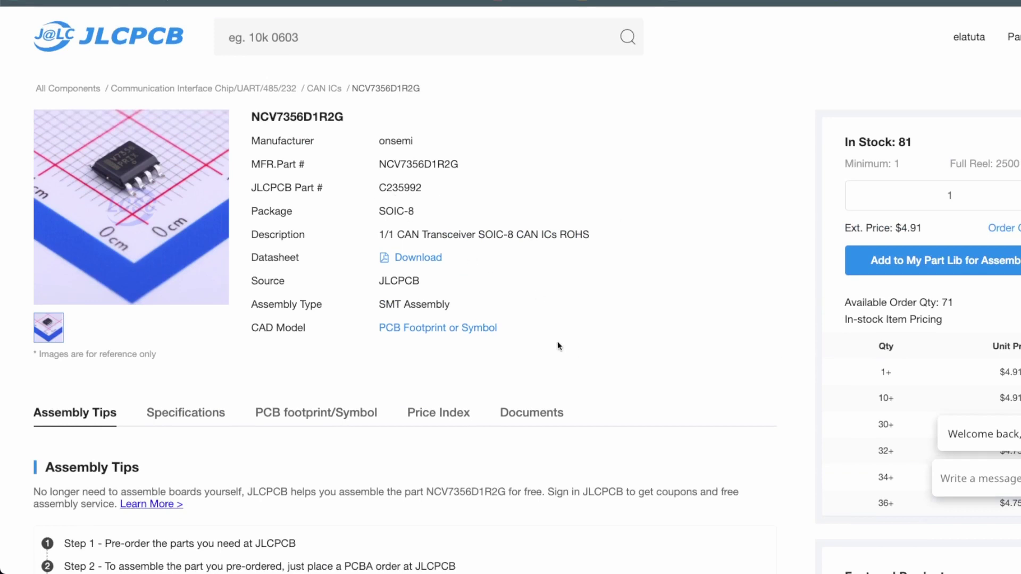
scroll(572, 384, "down", 2)
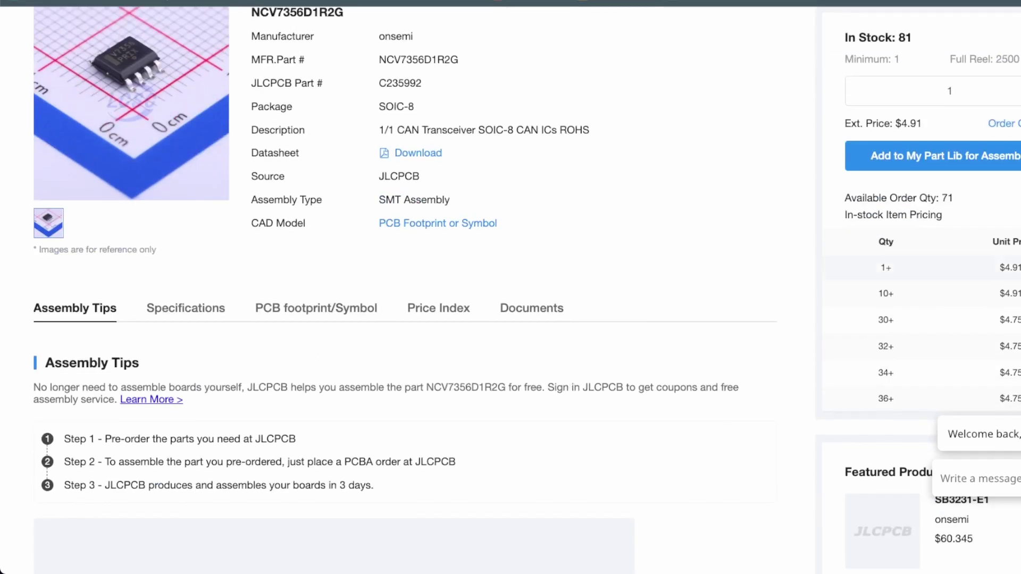
scroll(614, 195, "up", 1)
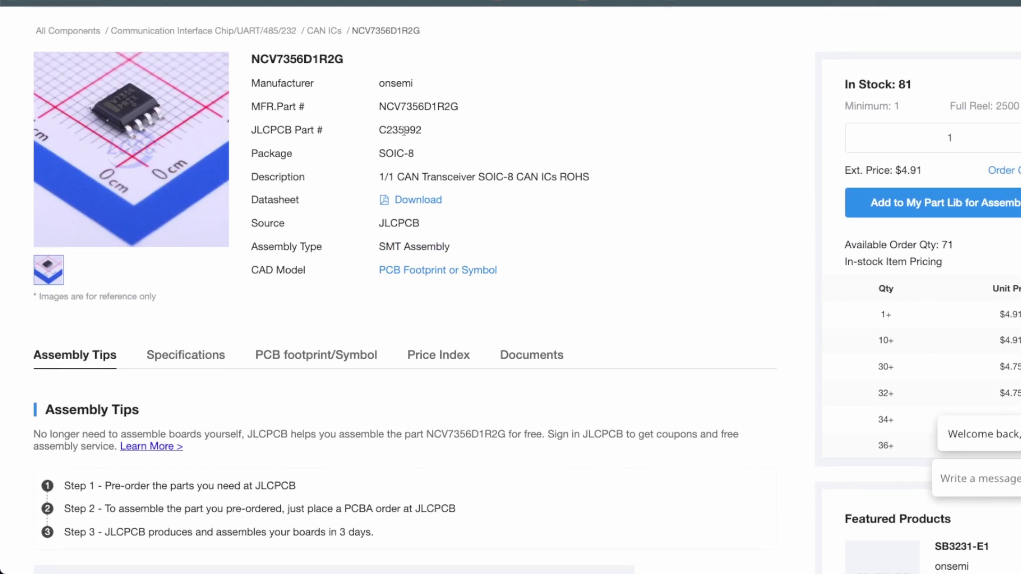
left_click_drag(458, 133, 380, 131)
key("ctrl+c")
Replace IC19's NCV7356D1G with in-stock NCV7356D1R2G (C235992), then select C29/C69's 470uF 25V value.
key("ctrl+w")
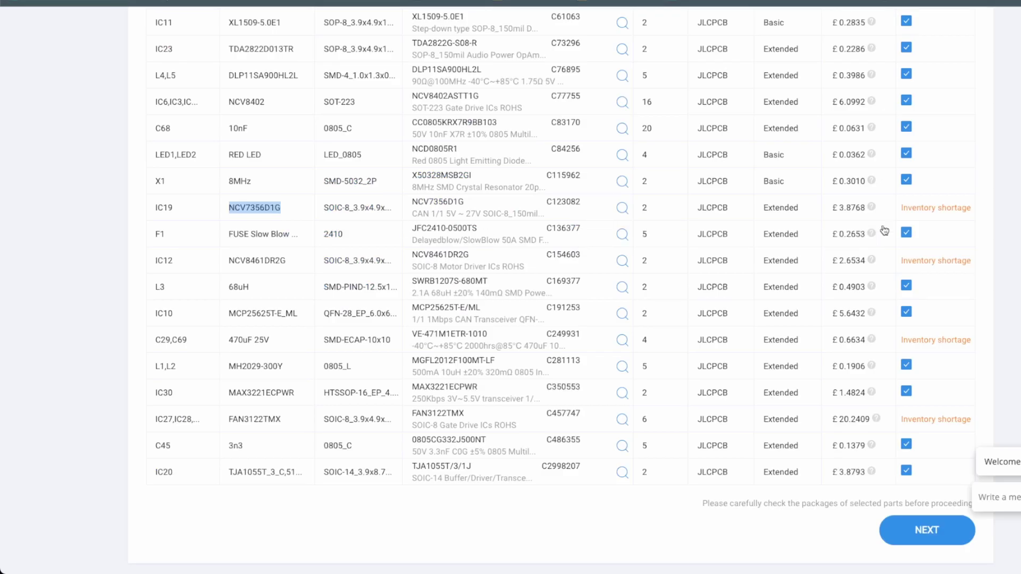
left_click(623, 208)
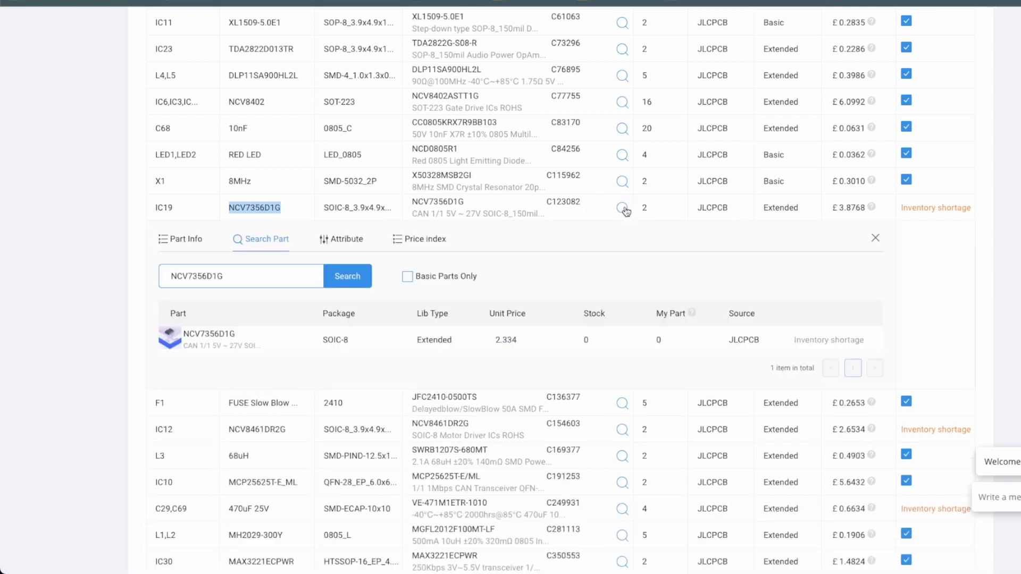
left_click(234, 280)
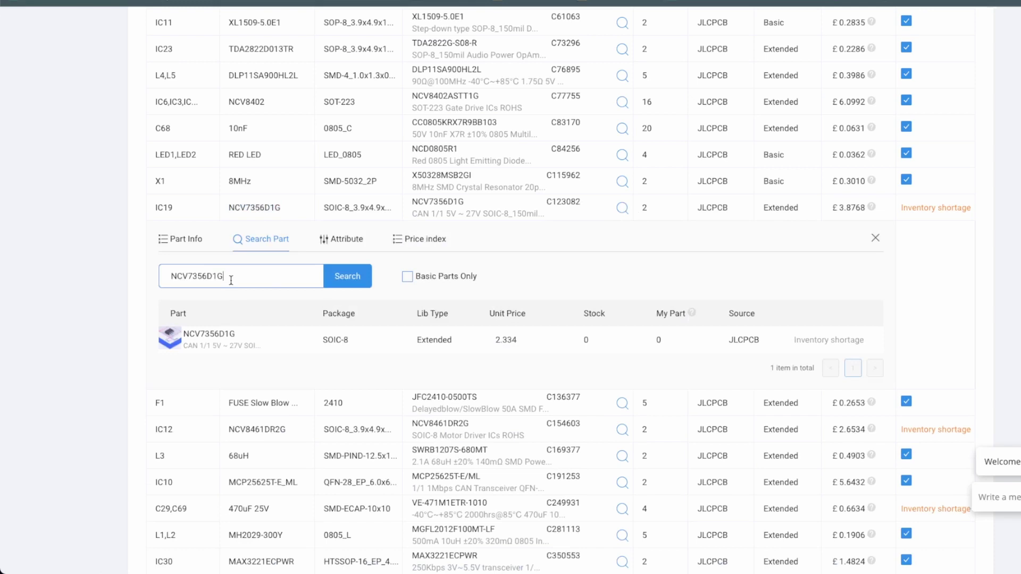
left_click_drag(229, 280, 121, 278)
key("ctrl+v")
left_click(349, 277)
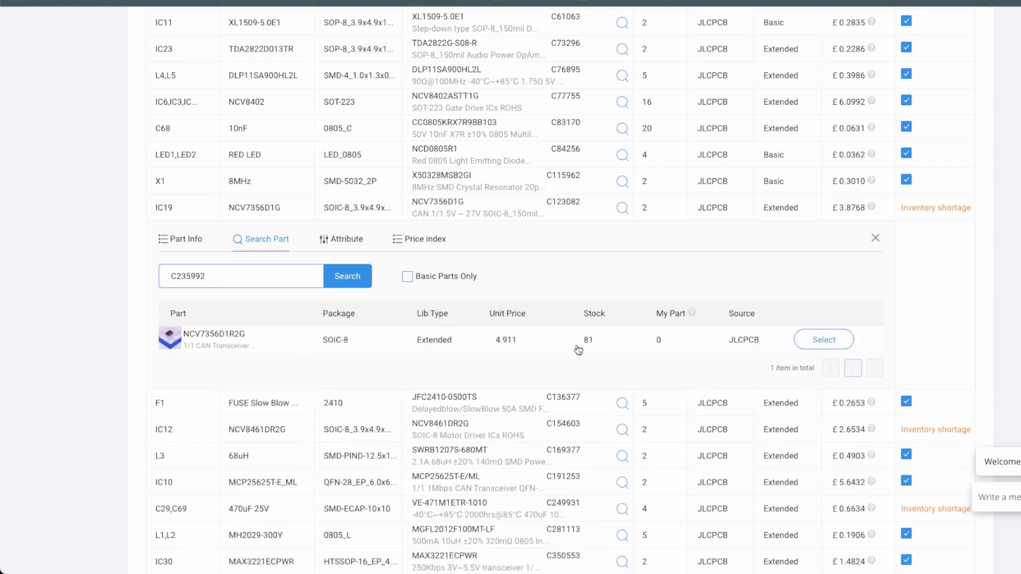
left_click(831, 342)
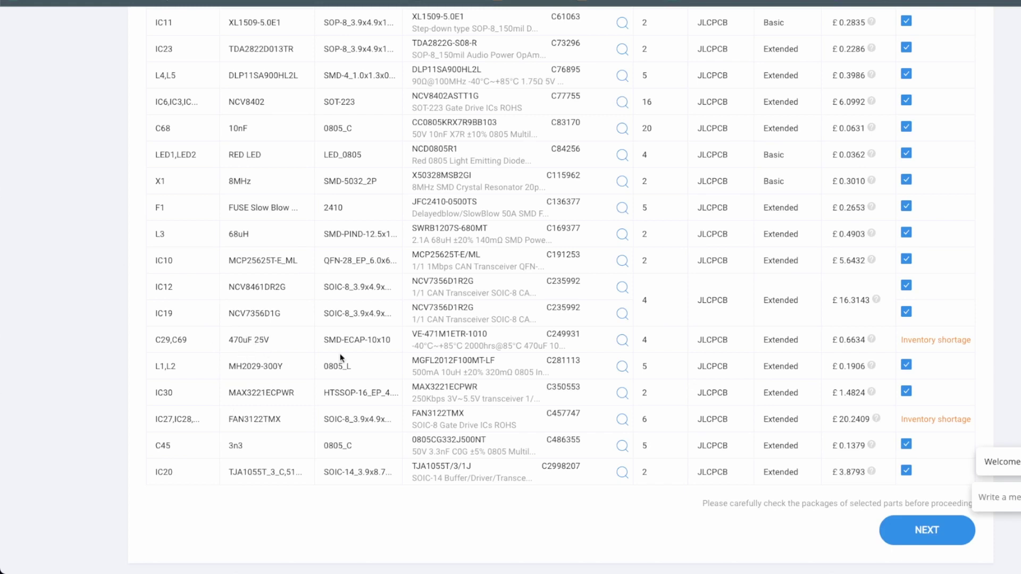
left_click_drag(278, 343, 216, 342)
key("ctrl+c")
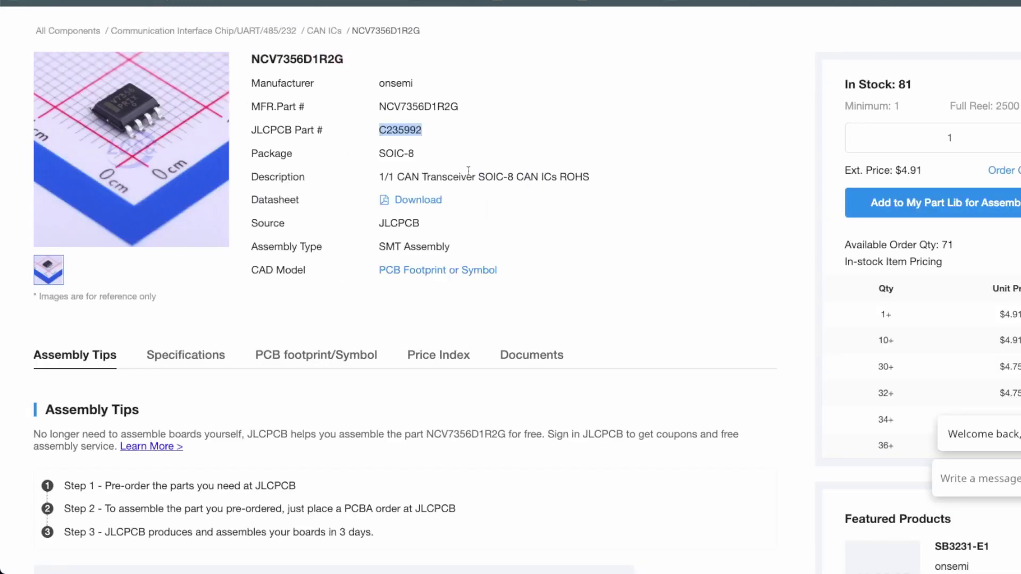
Search the JLCPCB parts catalogue for 470uF 25V capacitors.
scroll(468, 170, "up", 2)
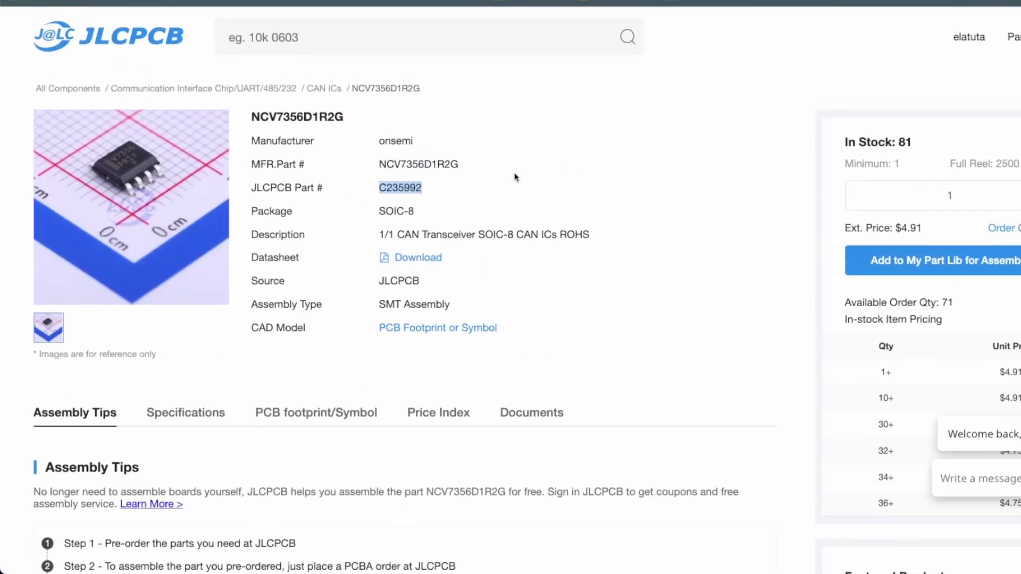
left_click(296, 38)
key("ctrl+v")
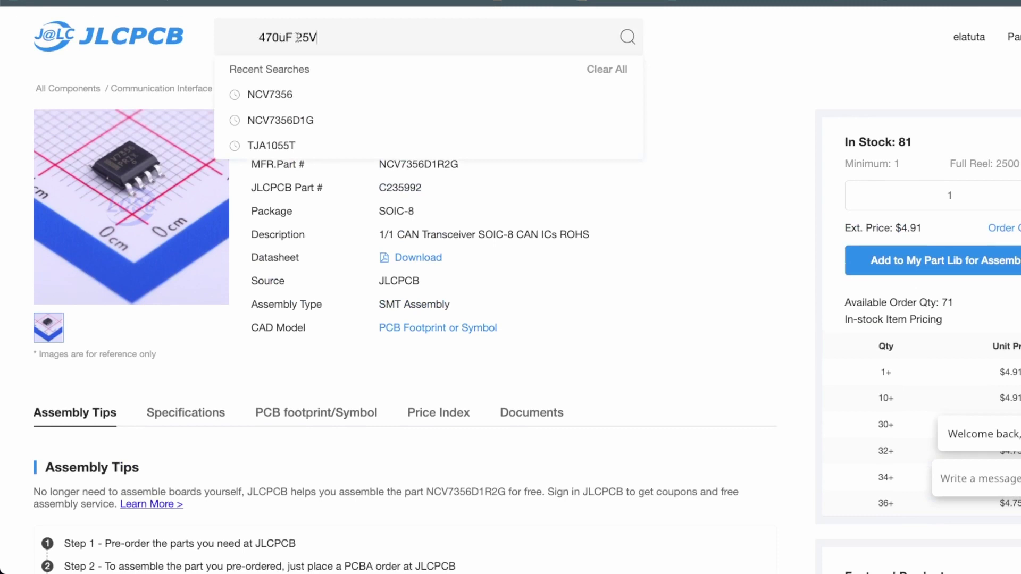
key("Return")
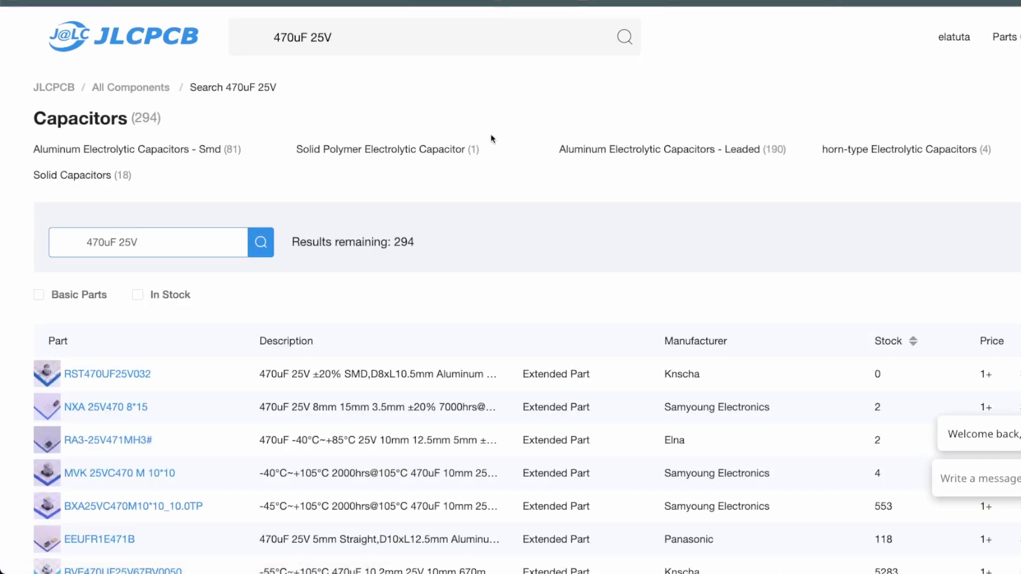
Sort the results by stock and copy UUD1E471MNL1GS's JLCPCB part number C125983.
scroll(484, 275, "down", 3)
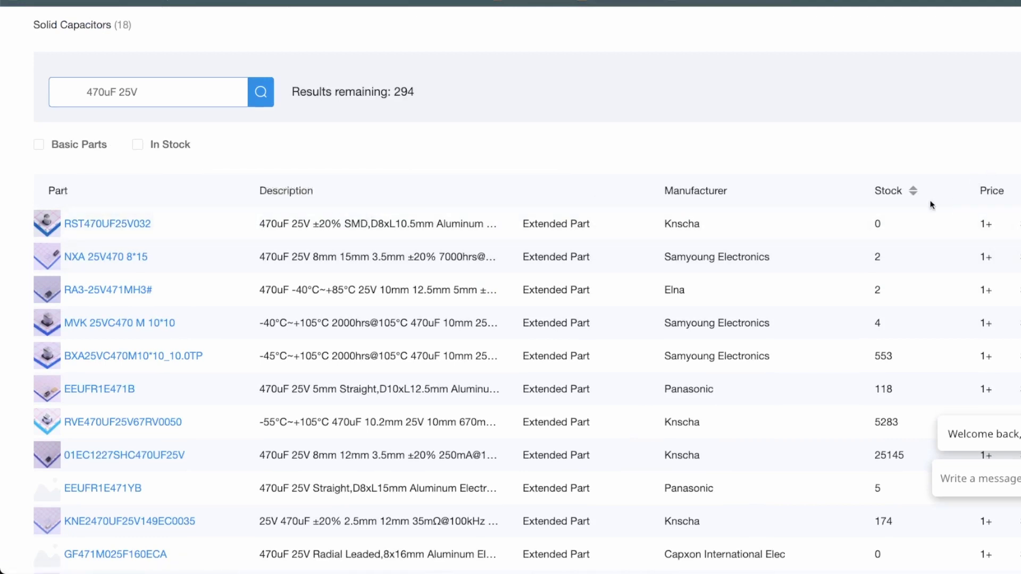
left_click(915, 191)
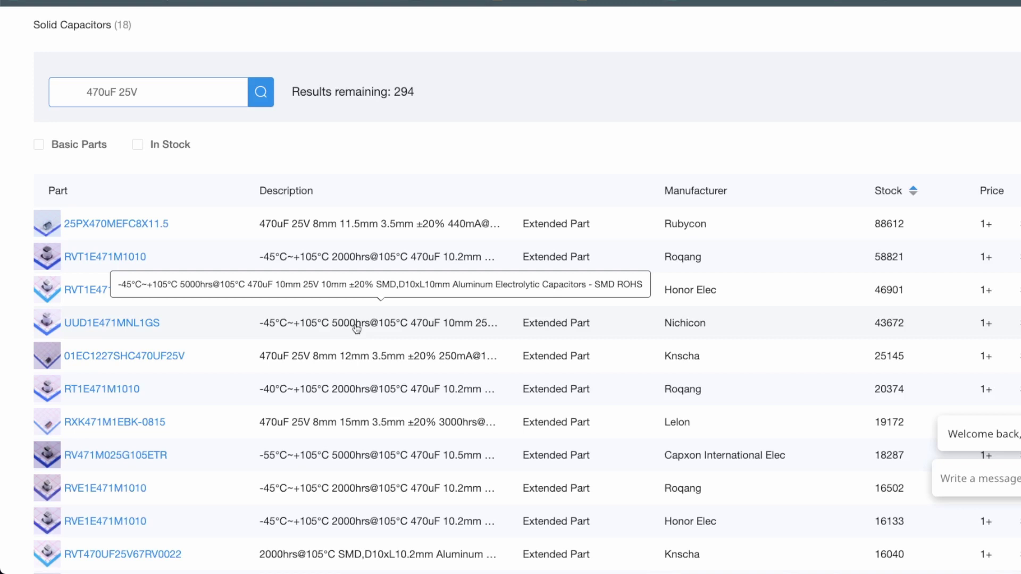
left_click(356, 327)
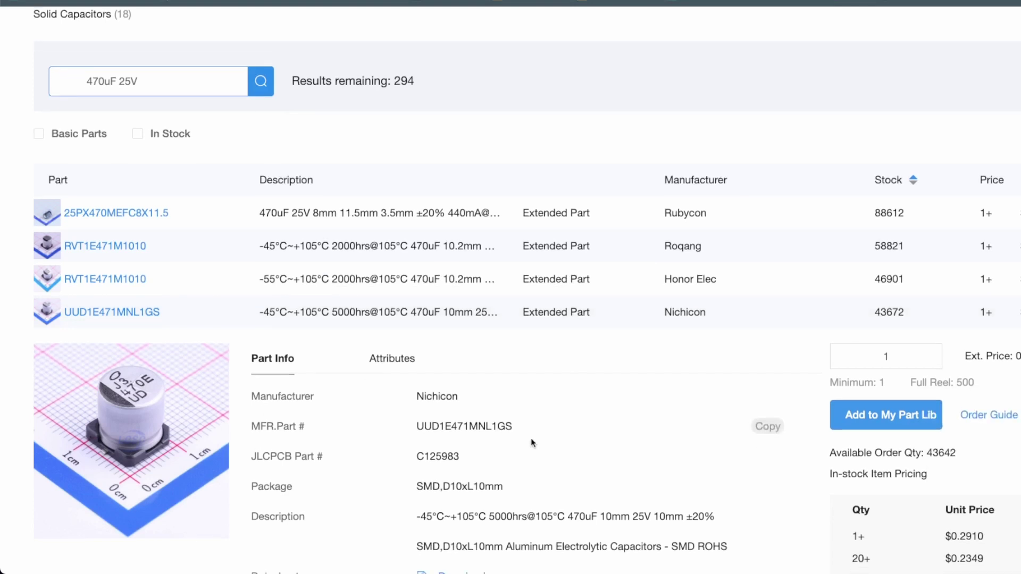
scroll(531, 438, "down", 1)
left_click(772, 439)
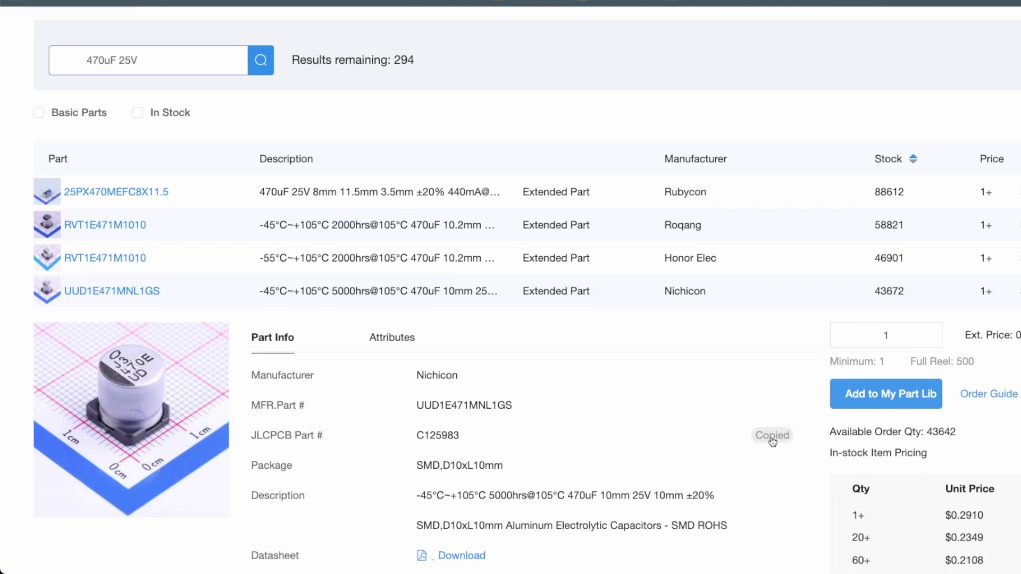
scroll(484, 473, "down", 1)
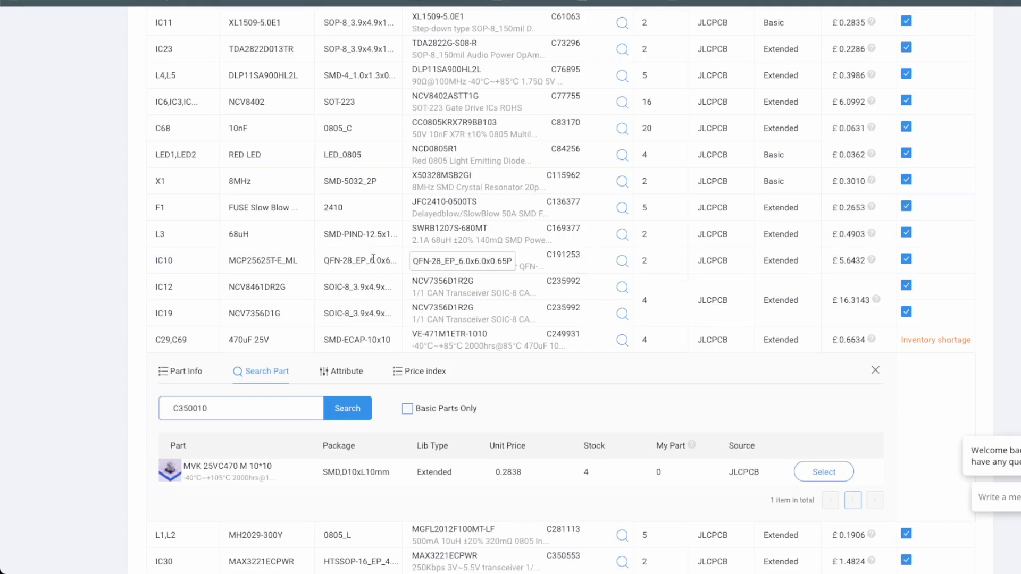
Search C29/C69's replacement part by C125983 instead of C350010.
scroll(278, 229, "up", 1)
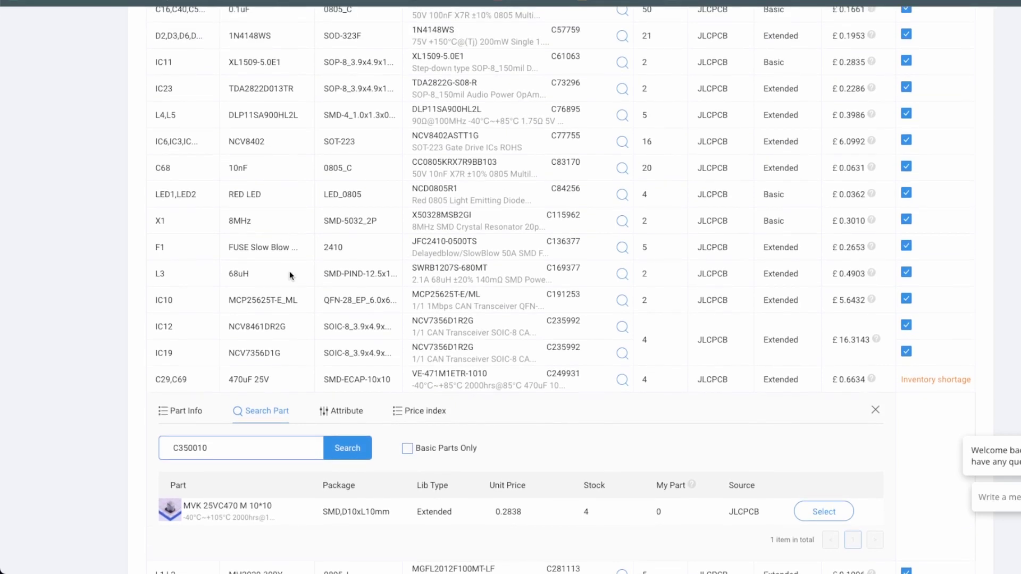
scroll(285, 278, "down", 1)
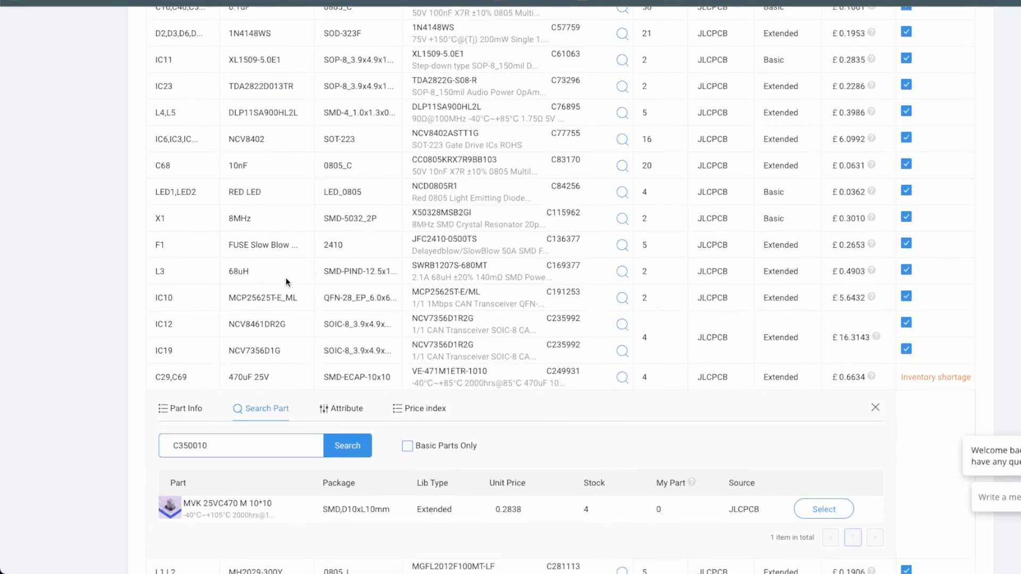
scroll(286, 277, "down", 1)
scroll(286, 278, "down", 8)
scroll(286, 279, "up", 4)
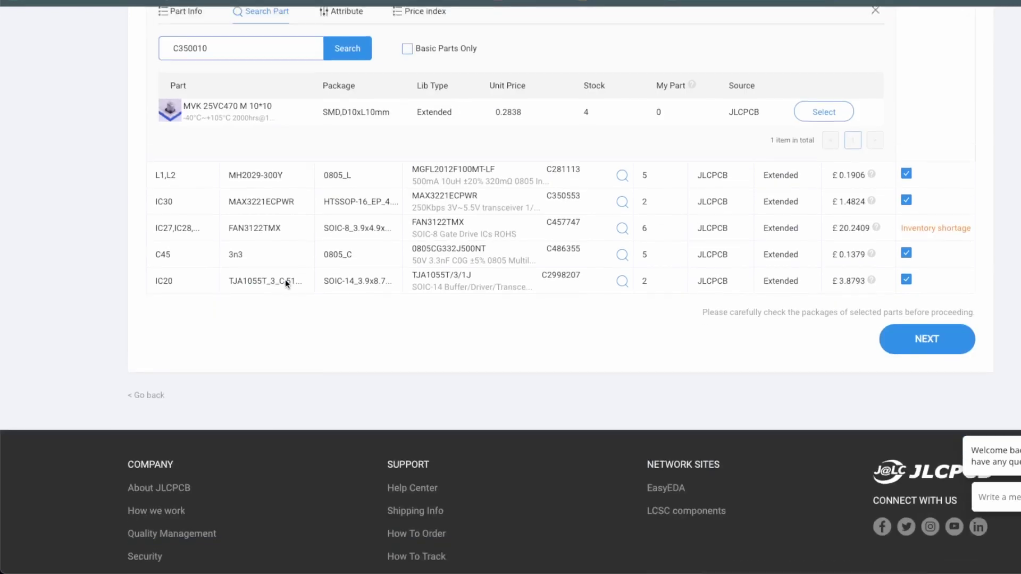
left_click_drag(228, 214, 151, 206)
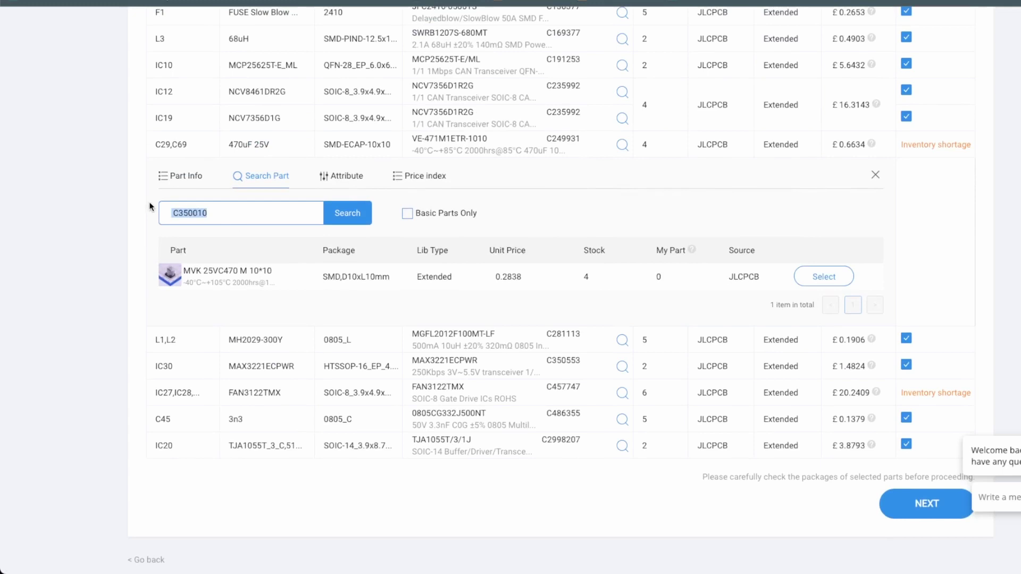
type("C125983")
left_click(332, 218)
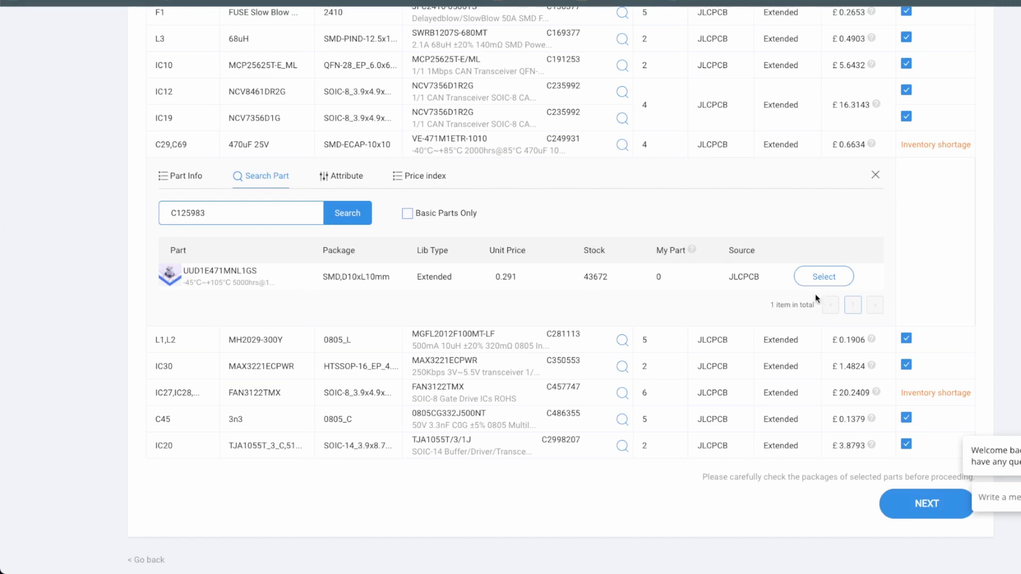
Close the part search and review the BOM, where IC27's FAN3122TMX remains short.
left_click(831, 277)
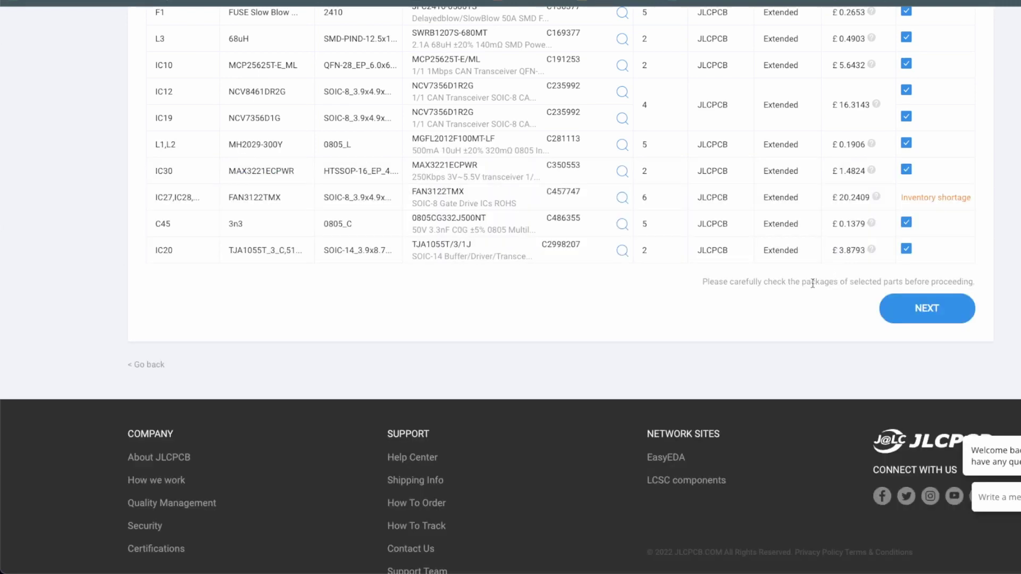
scroll(984, 226, "up", 15)
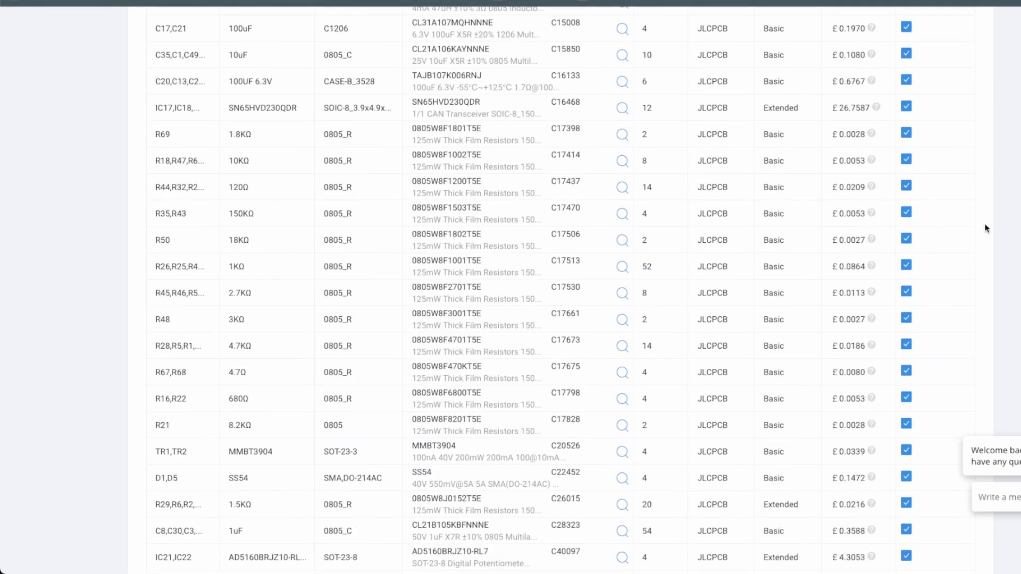
scroll(985, 229, "up", 8)
scroll(987, 234, "down", 20)
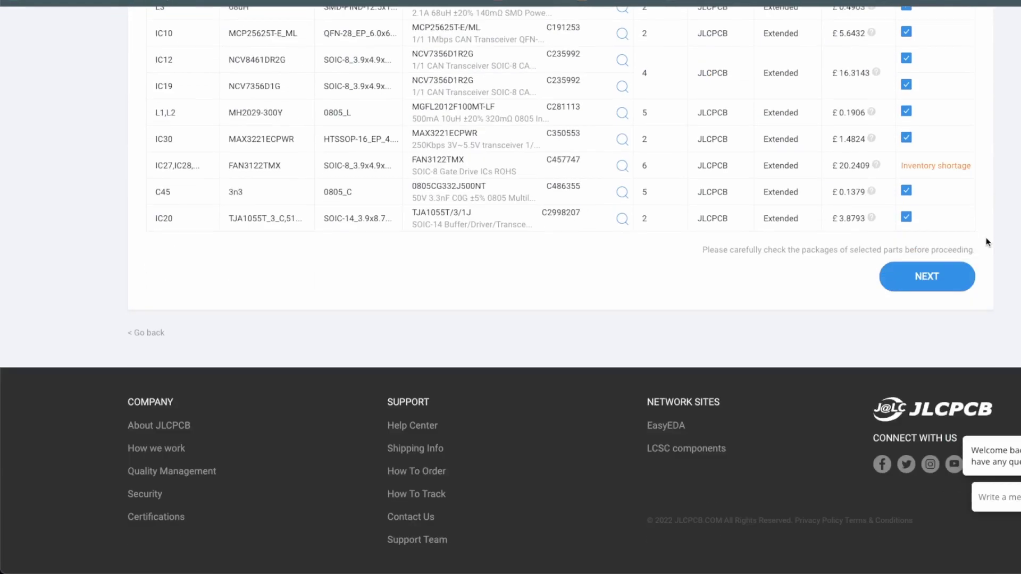
scroll(265, 192, "up", 20)
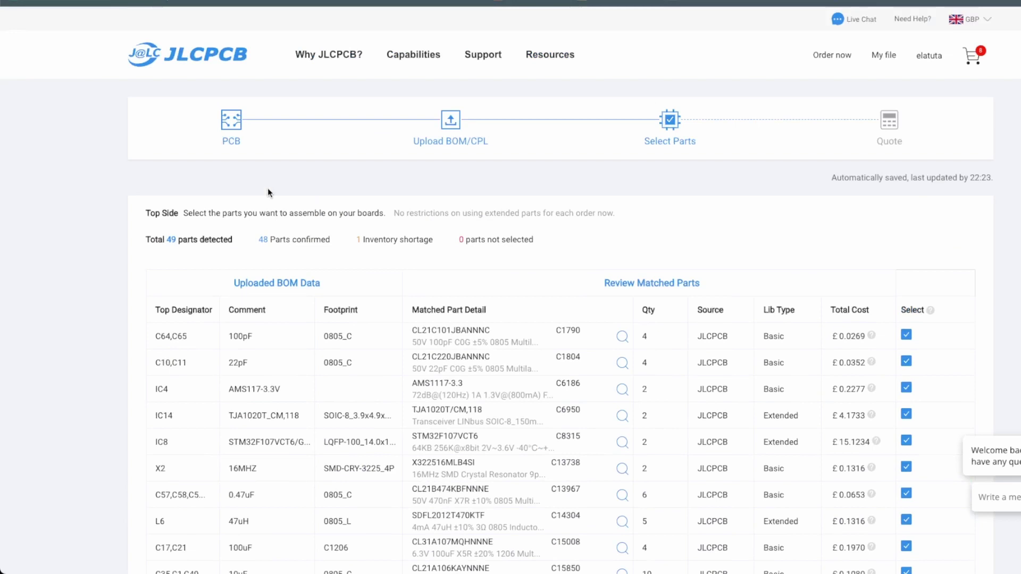
scroll(267, 187, "down", 20)
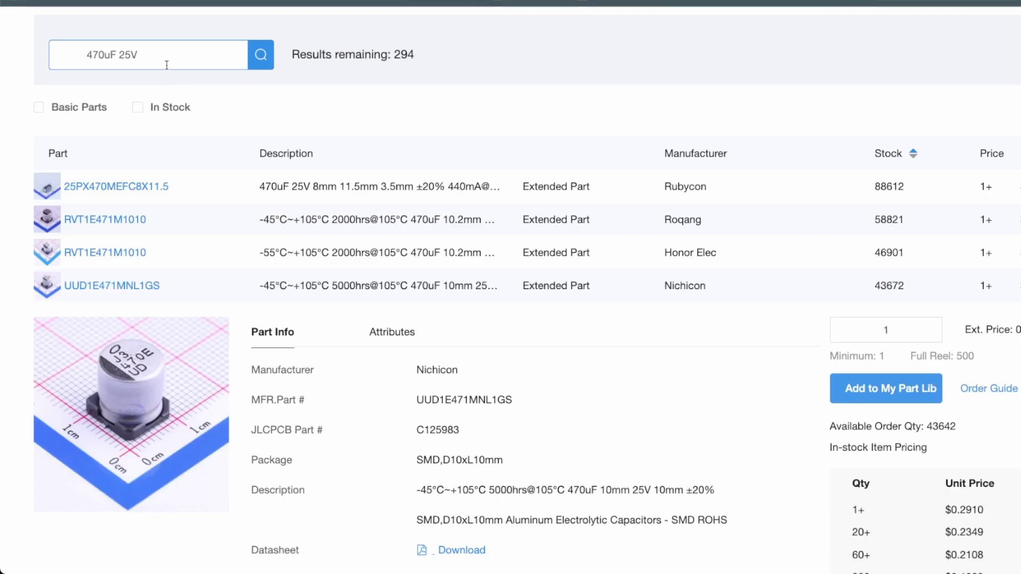
Search the JLCPCB library for FAN3122TMX, then FAN3122, finding all five variants out of stock.
left_click_drag(166, 65, 39, 48)
key("super+v")
left_click(263, 55)
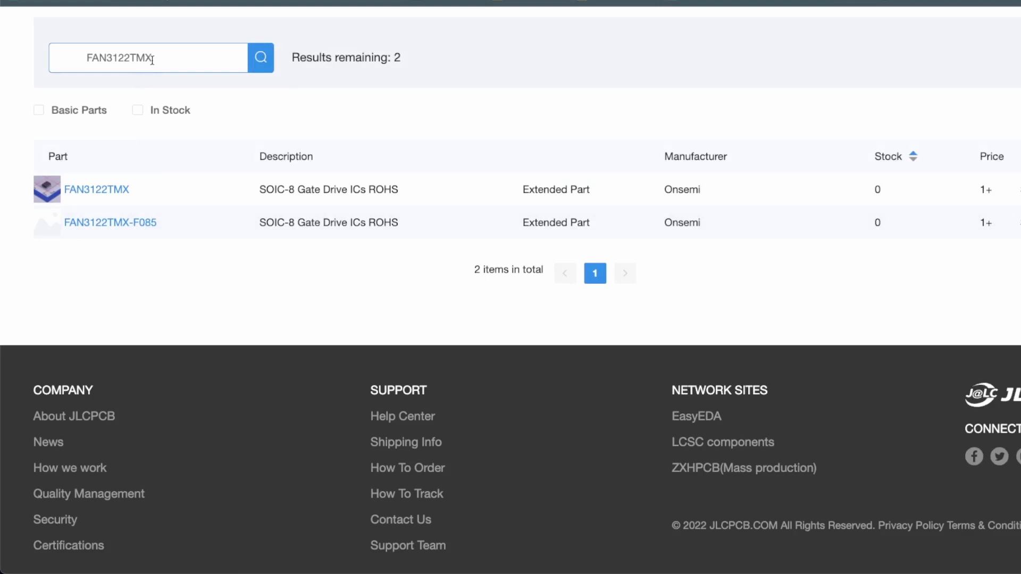
left_click(169, 65)
key("BackSpace")
key("BackSpace")
key("BackSpace")
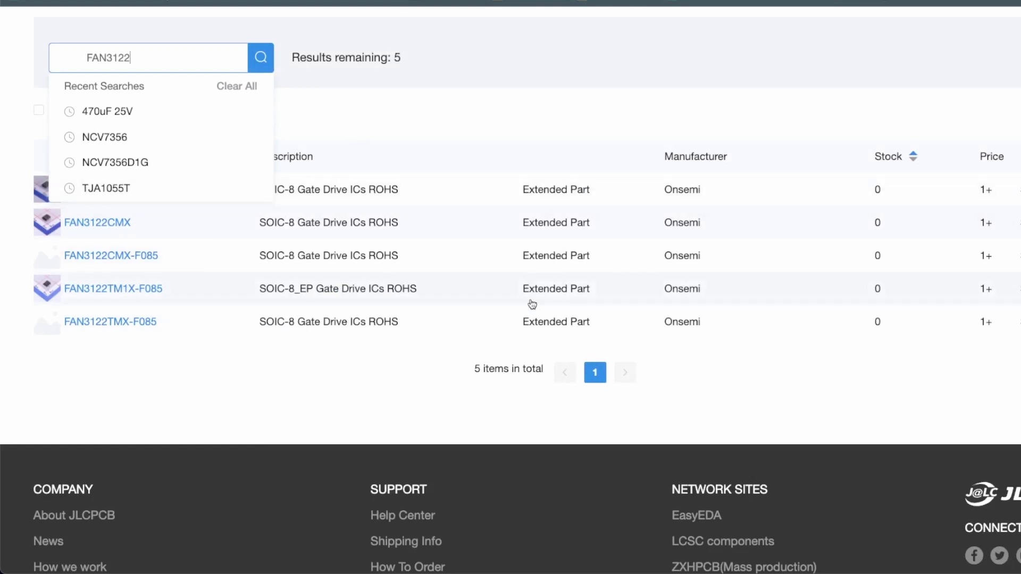
left_click(403, 107)
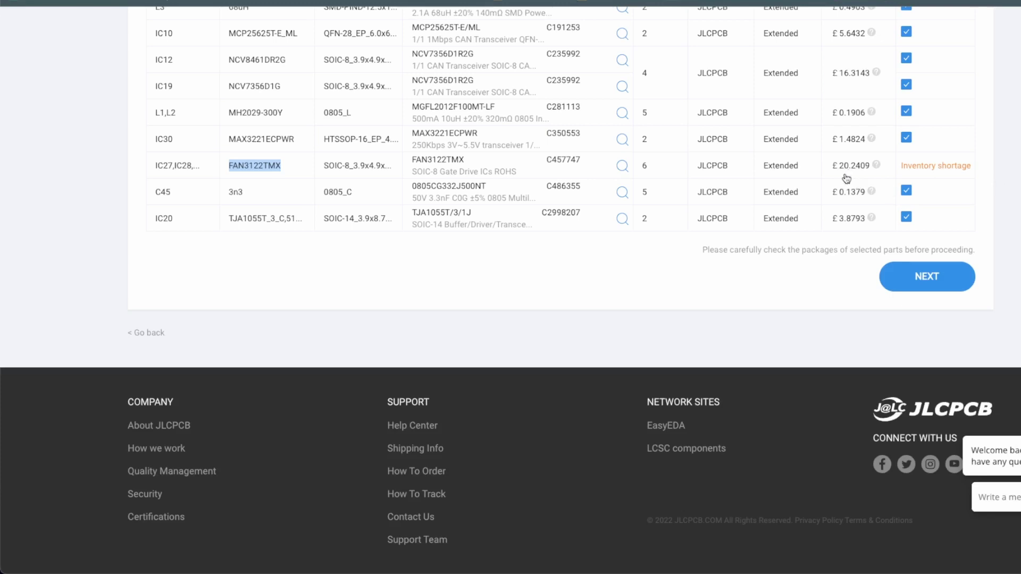
Continue to the Quote step with the current parts.
scroll(850, 174, "up", 3)
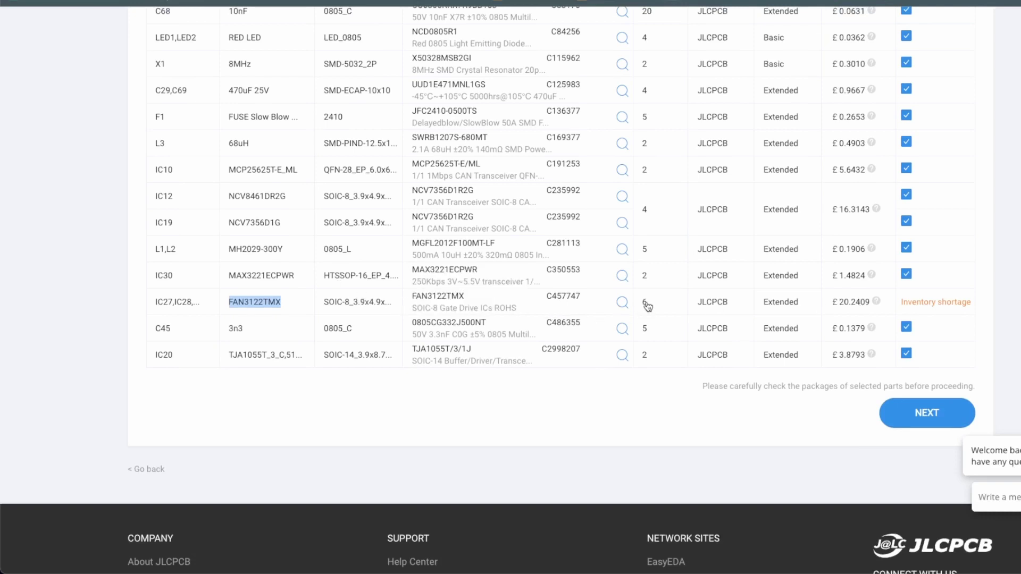
left_click(902, 420)
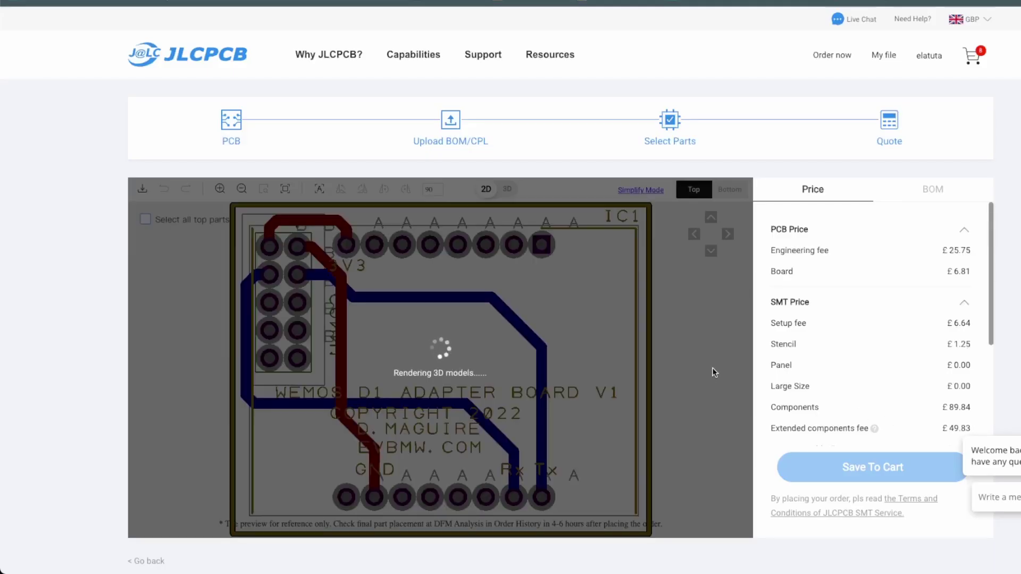
scroll(637, 355, "up", 2)
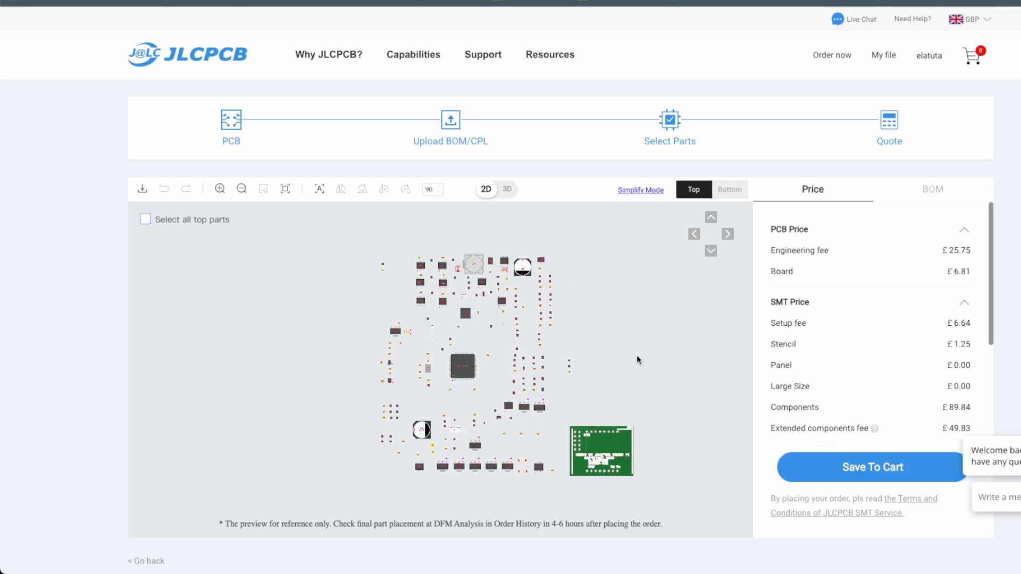
scroll(637, 356, "up", 3)
scroll(637, 355, "down", 5)
Review the board preview and save the assembly order to the cart (subtotal £183.44).
scroll(420, 350, "up", 2)
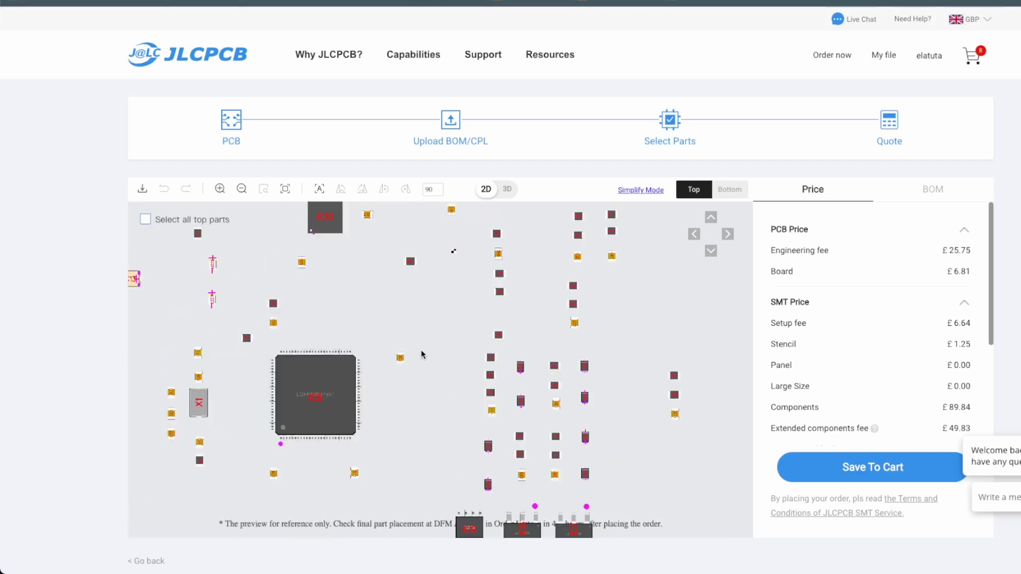
scroll(420, 350, "down", 2)
scroll(422, 354, "down", 3)
scroll(423, 351, "up", 2)
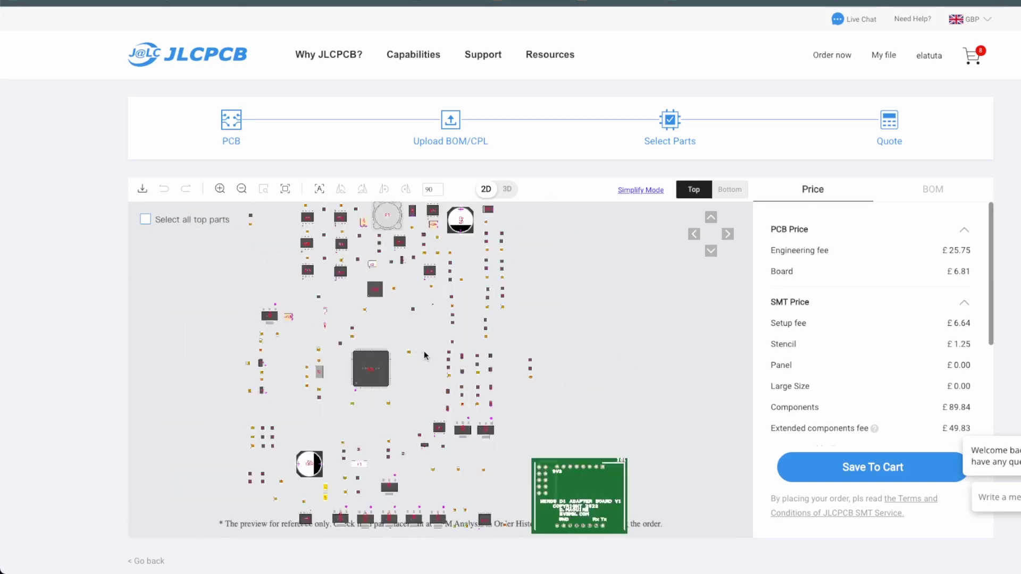
scroll(752, 394, "down", 2)
scroll(872, 372, "down", 5)
left_click(872, 453)
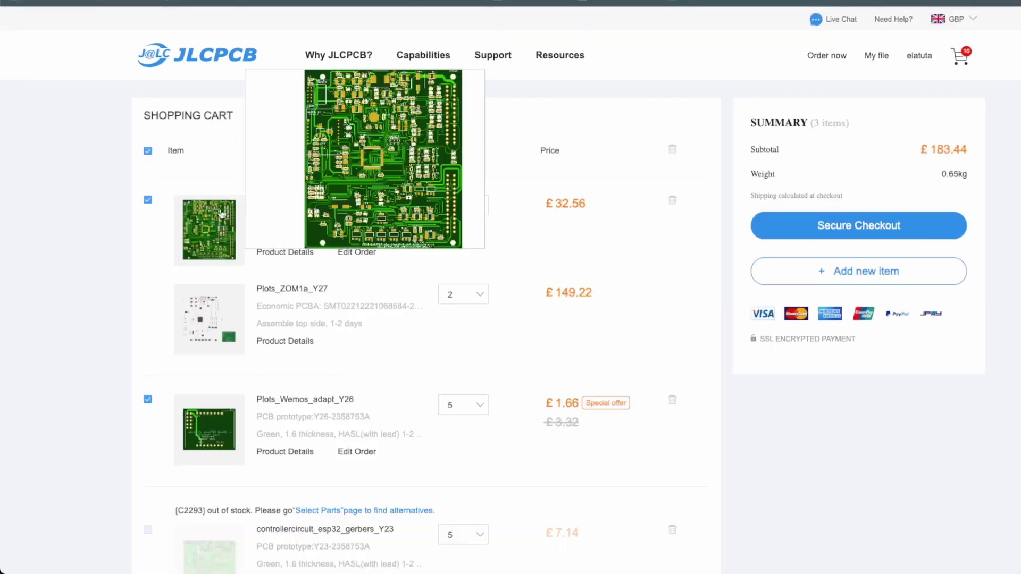
mouse_move(202, 322)
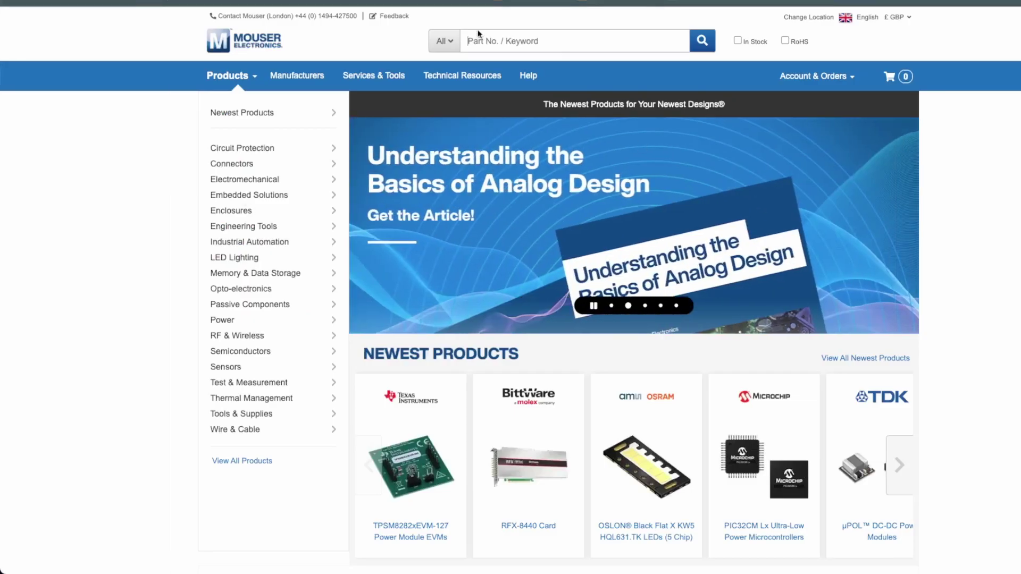
Search Mouser for FAN3122 and browse the results.
left_click(479, 47)
type("FAN3122")
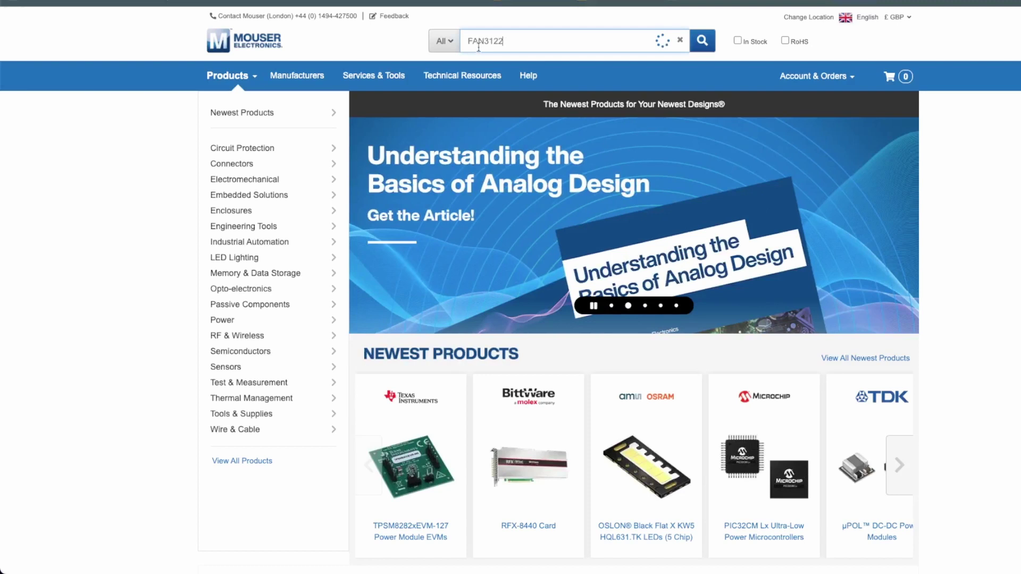
key("Return")
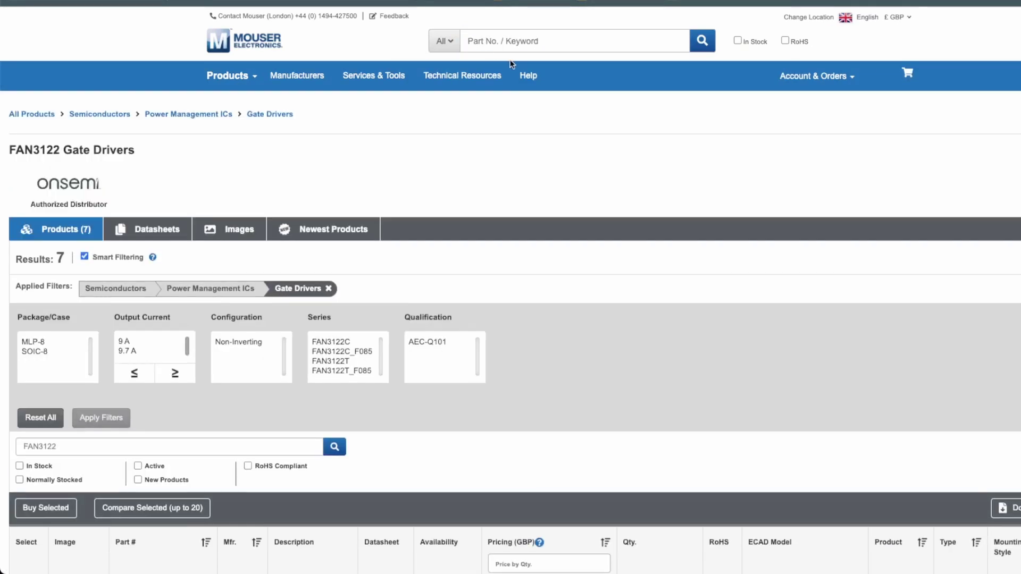
scroll(587, 331, "down", 1)
scroll(586, 327, "down", 5)
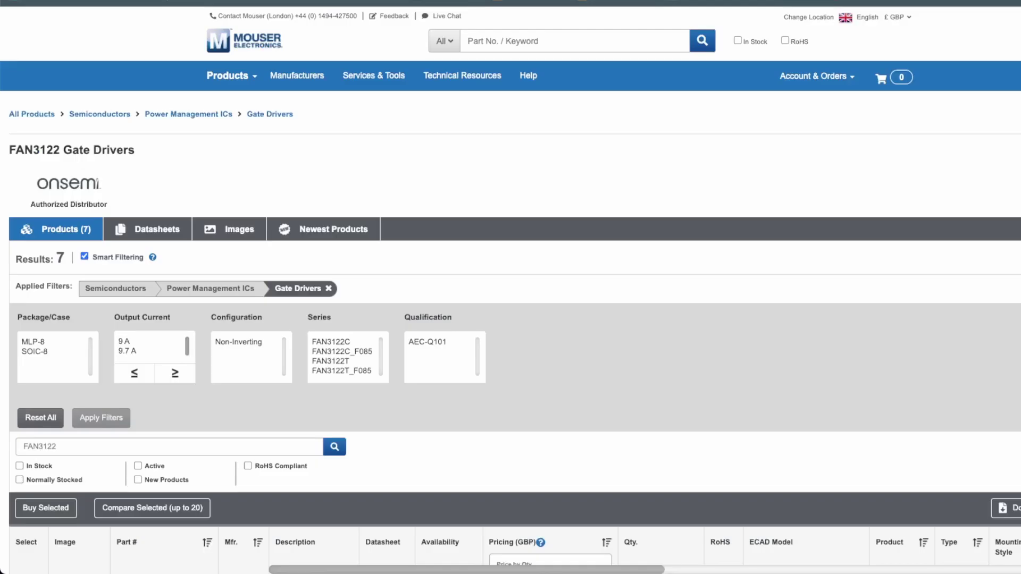
Search Mouser for FAN3122TMX and view its product page: 6,366 in stock at £1.81.
left_click(543, 47)
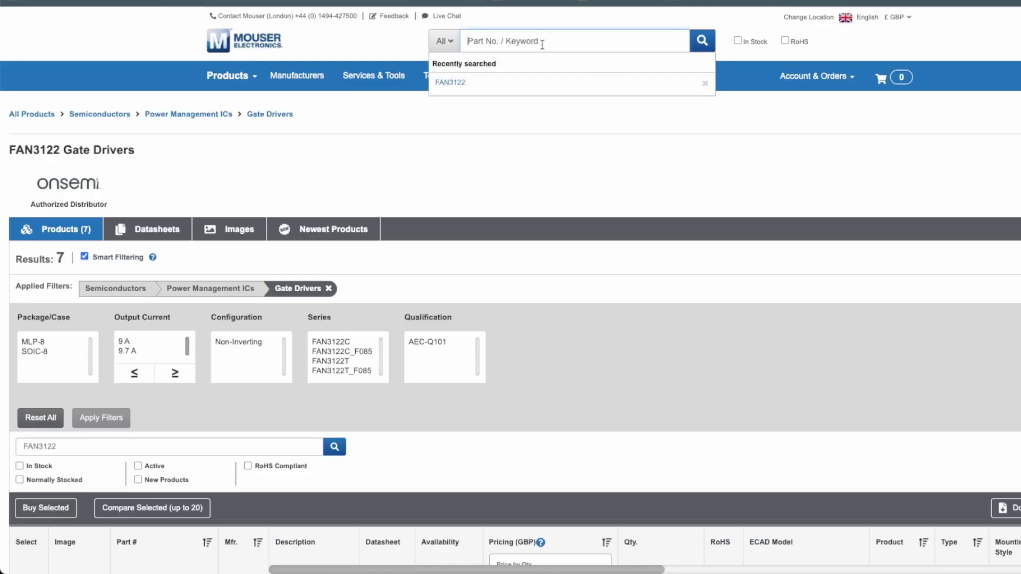
type("FAN3122TMX")
key("Return")
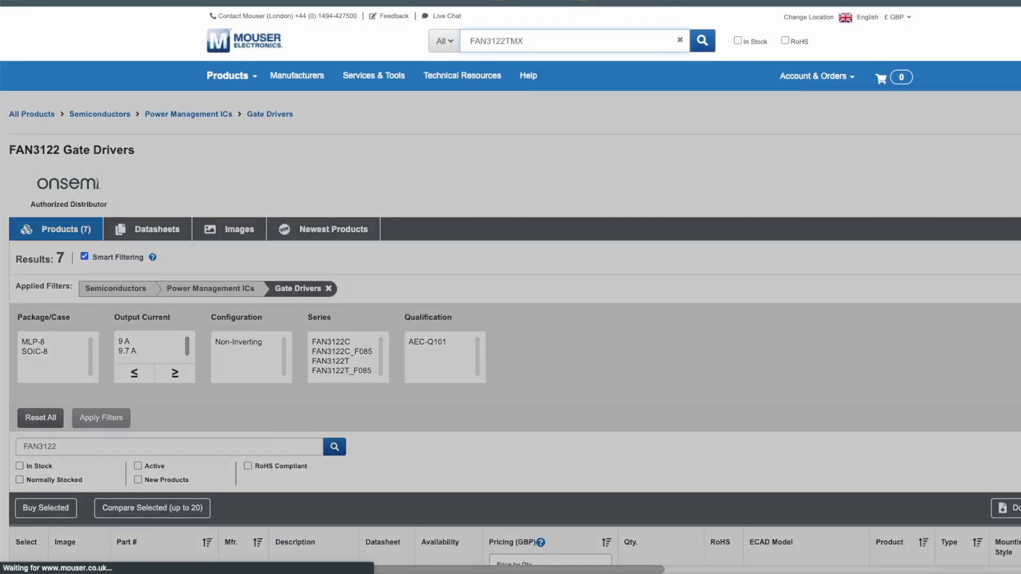
scroll(429, 312, "down", 4)
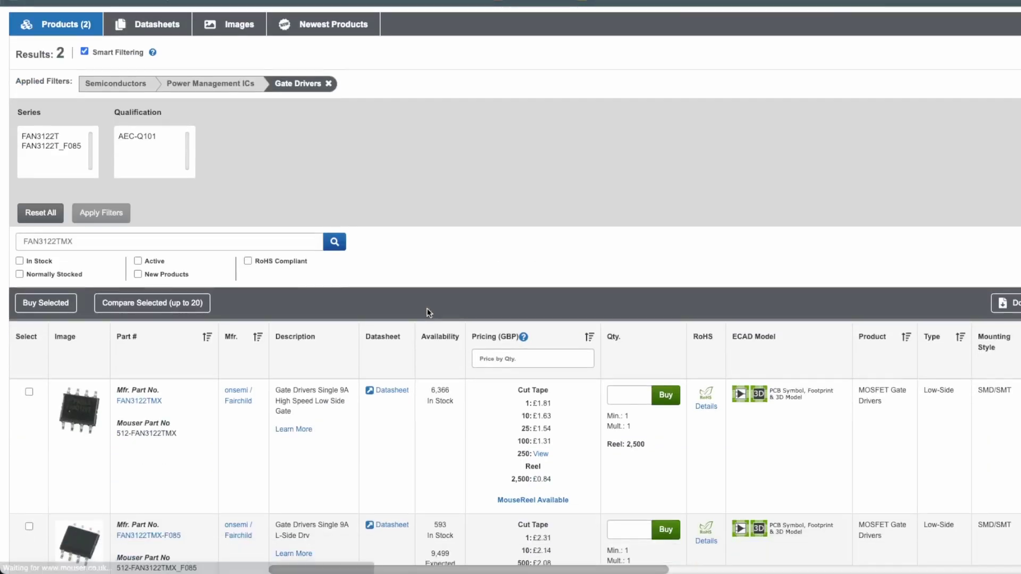
scroll(429, 312, "down", 3)
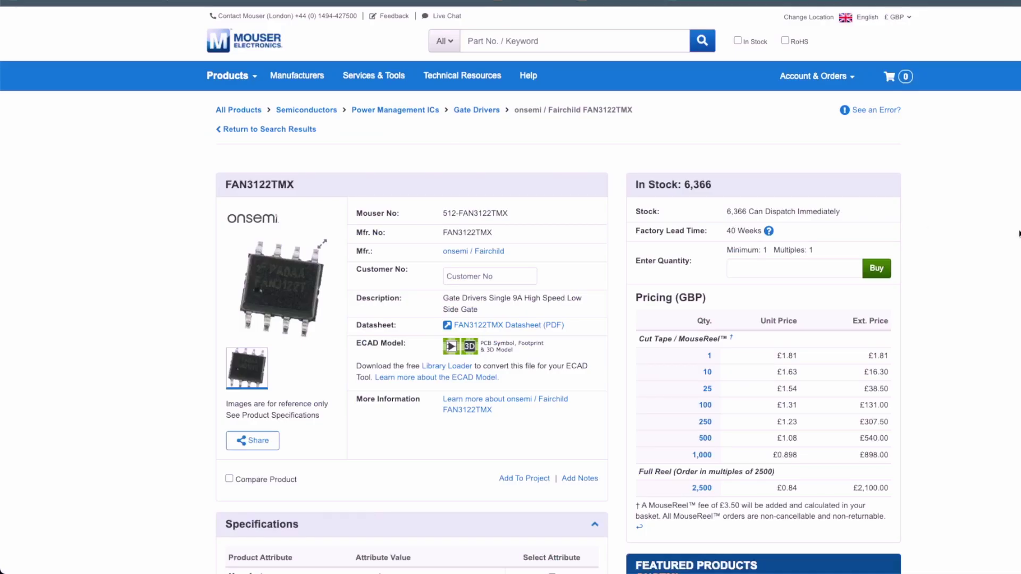
scroll(1018, 235, "down", 1)
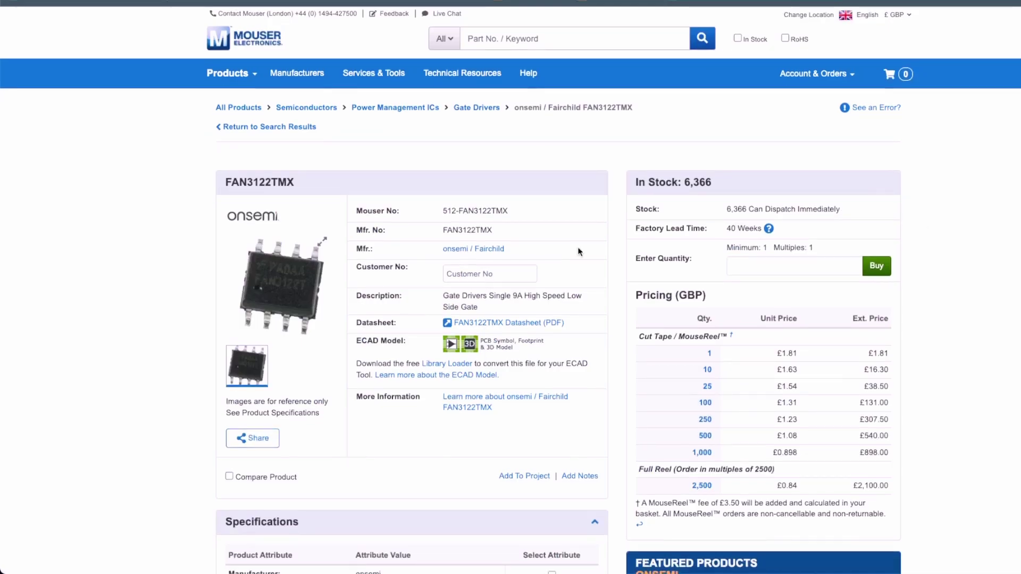